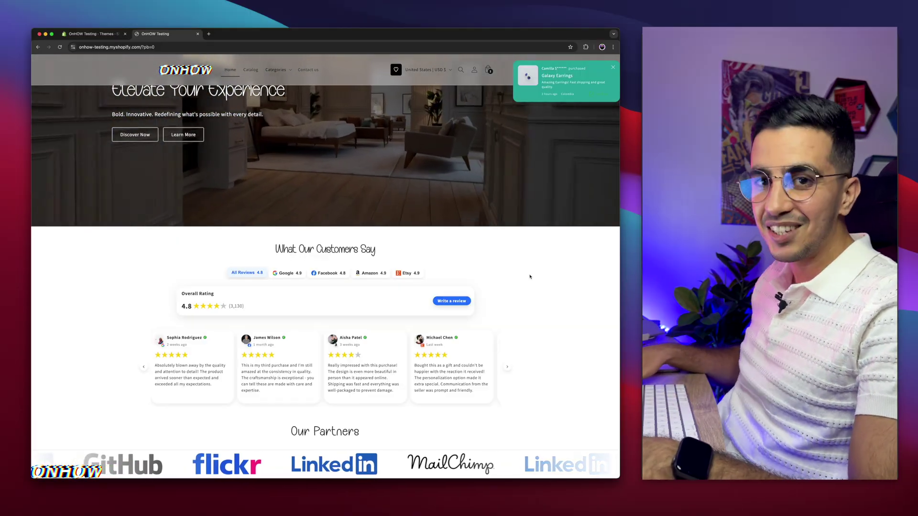
Step: Examine the What Our Customers Say widget on the storefront homepage, filtering the reviews by Google and Facebook
scroll(529, 276, "down", 3)
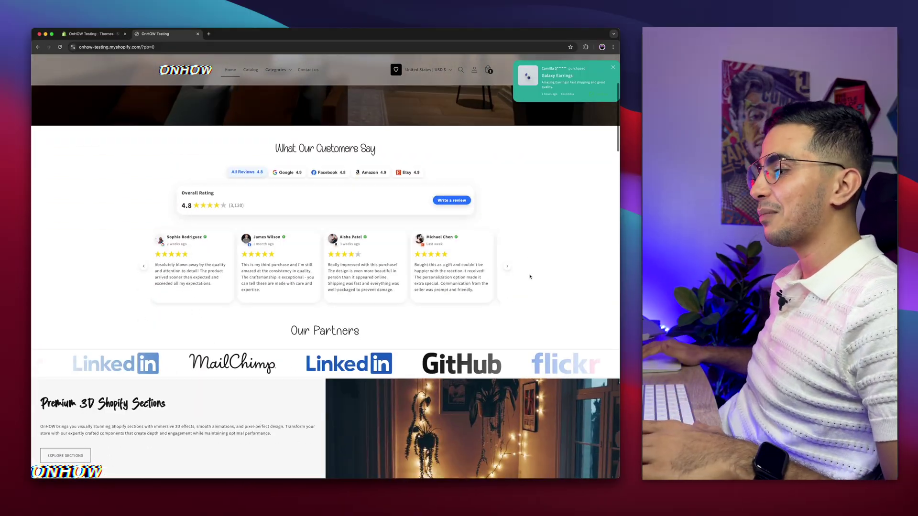
scroll(530, 277, "up", 2)
scroll(529, 276, "down", 1)
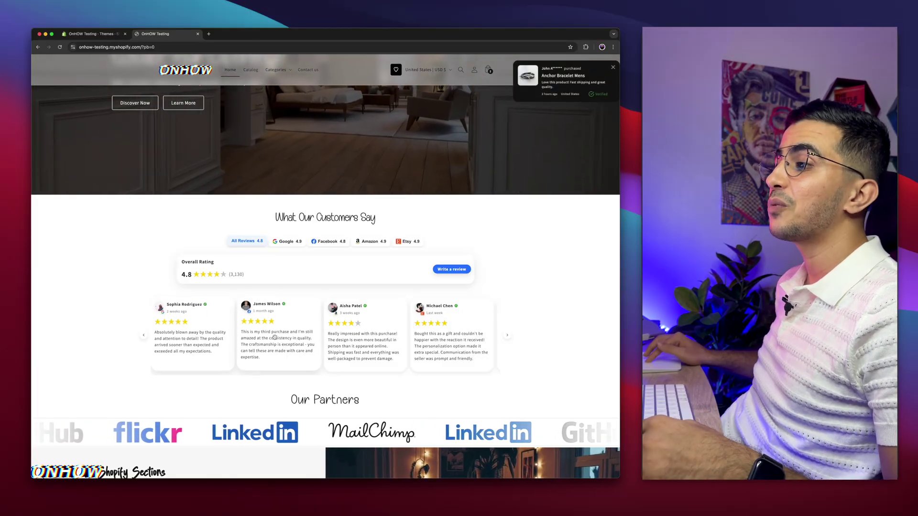
left_click(285, 242)
left_click(325, 242)
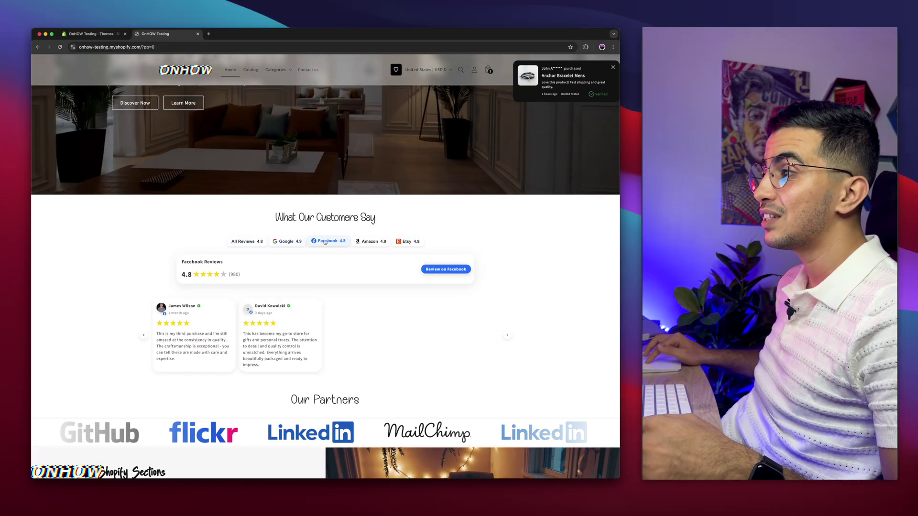
scroll(585, 114, "up", 5)
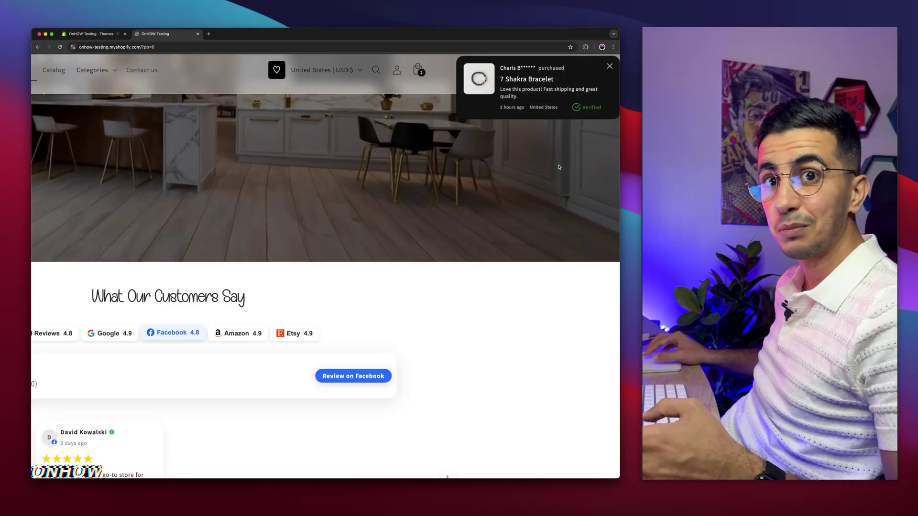
scroll(559, 167, "down", 5)
scroll(191, 457, "down", 2)
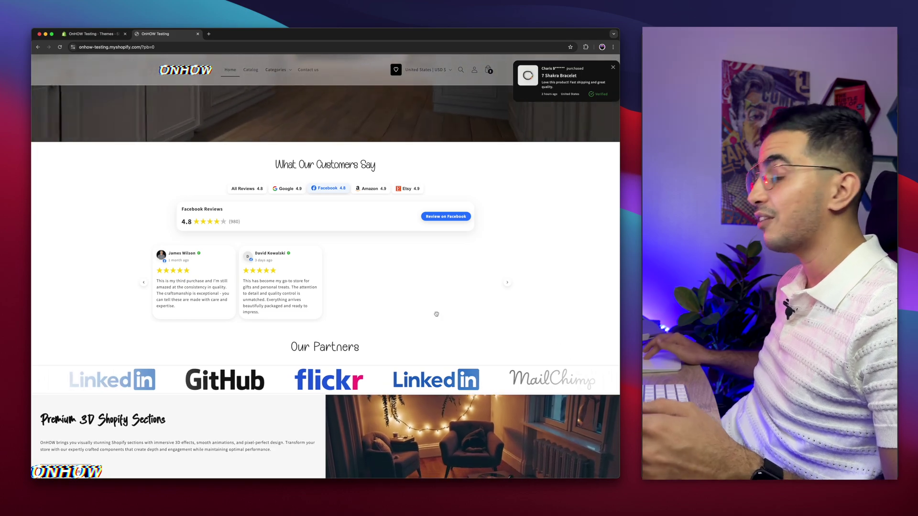
scroll(410, 300, "up", 3)
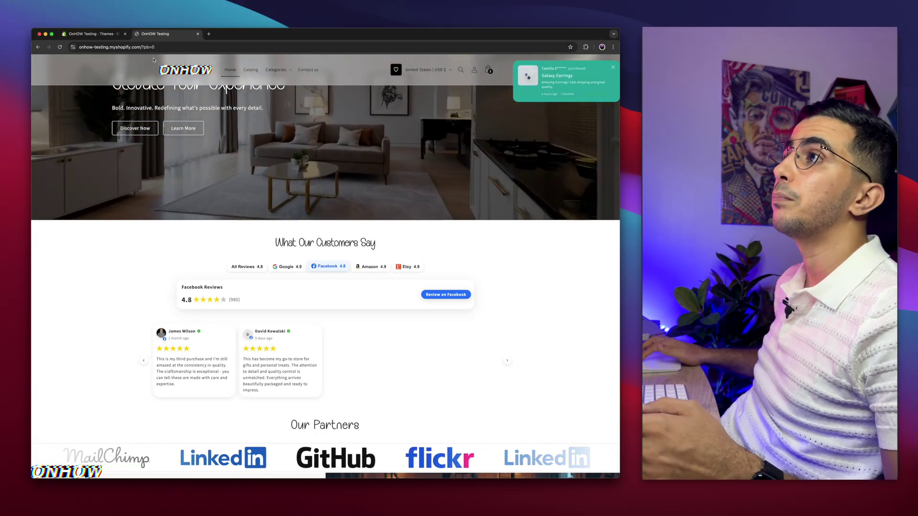
Step: Trigger the exit-intent cart reminder popup, read its message and close it
mouse_move(163, 26)
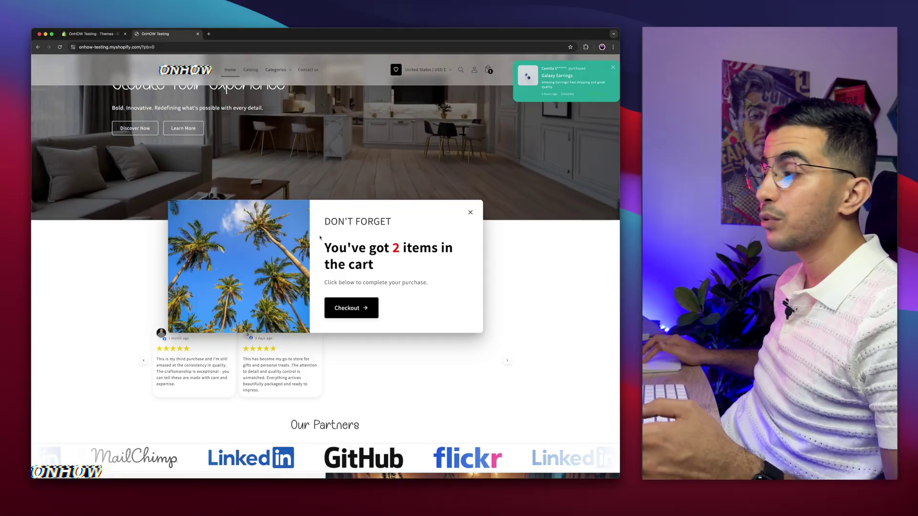
left_click_drag(321, 247, 440, 263)
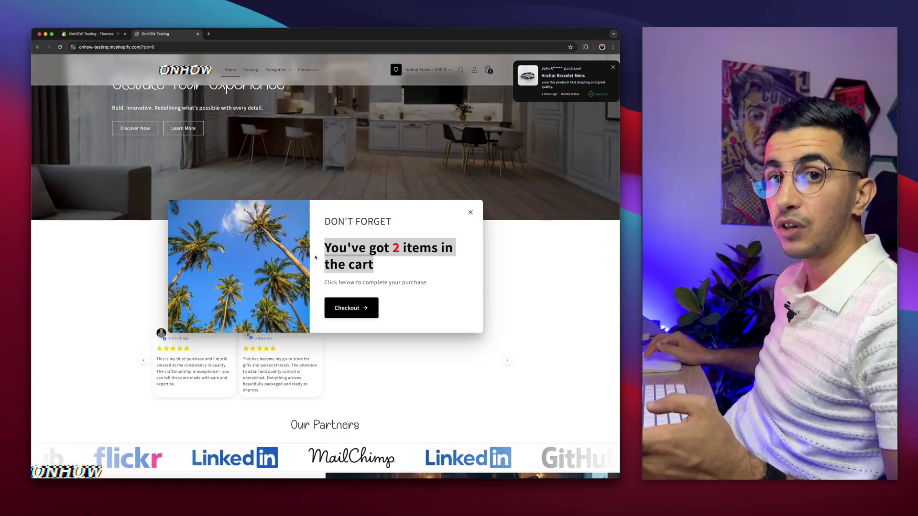
left_click_drag(316, 257, 396, 277)
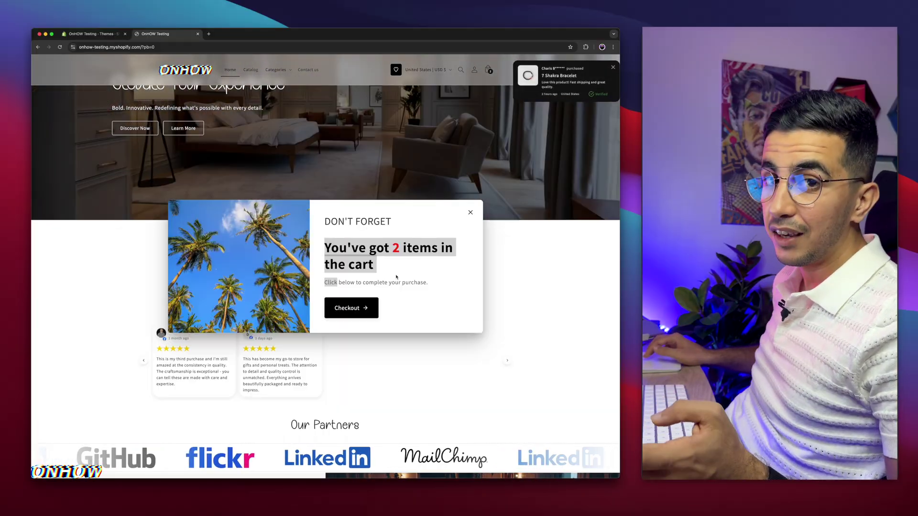
left_click(471, 212)
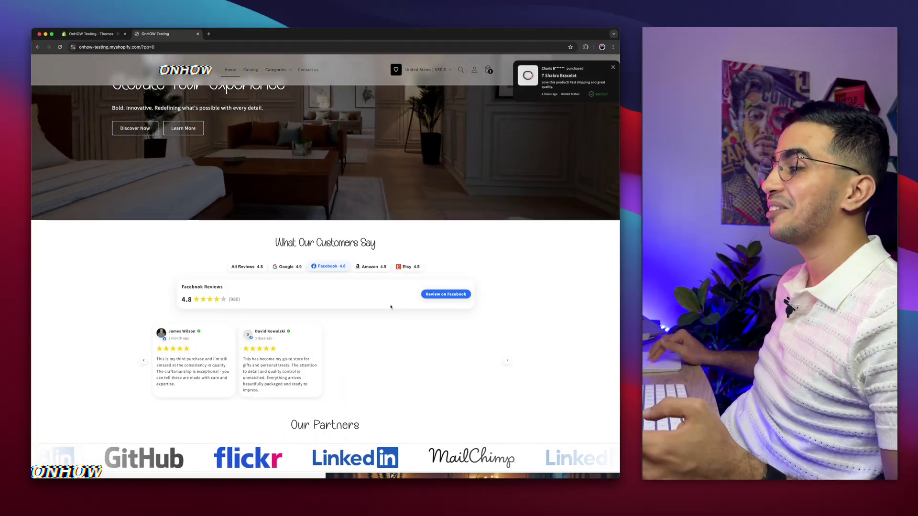
Step: Look through the homepage sections and open the Anchor Bracelet Mens product page
scroll(391, 305, "down", 15)
scroll(390, 305, "down", 20)
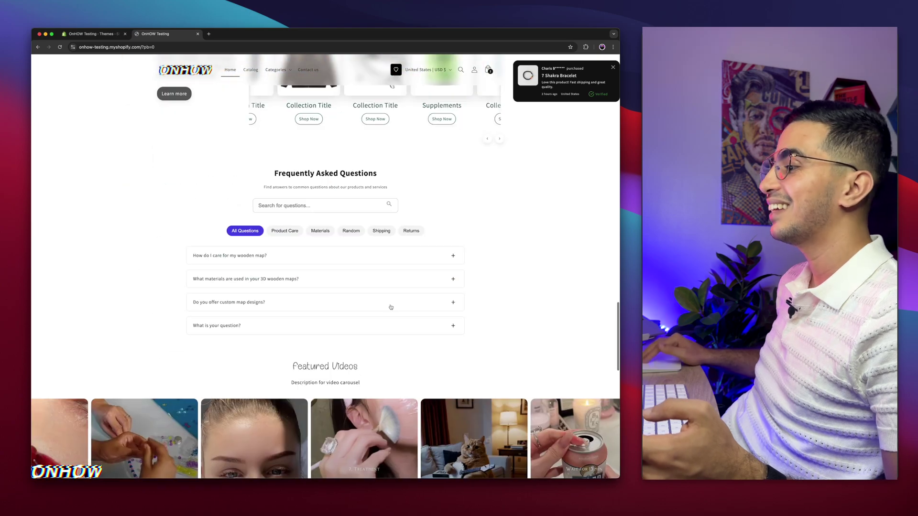
scroll(391, 307, "up", 20)
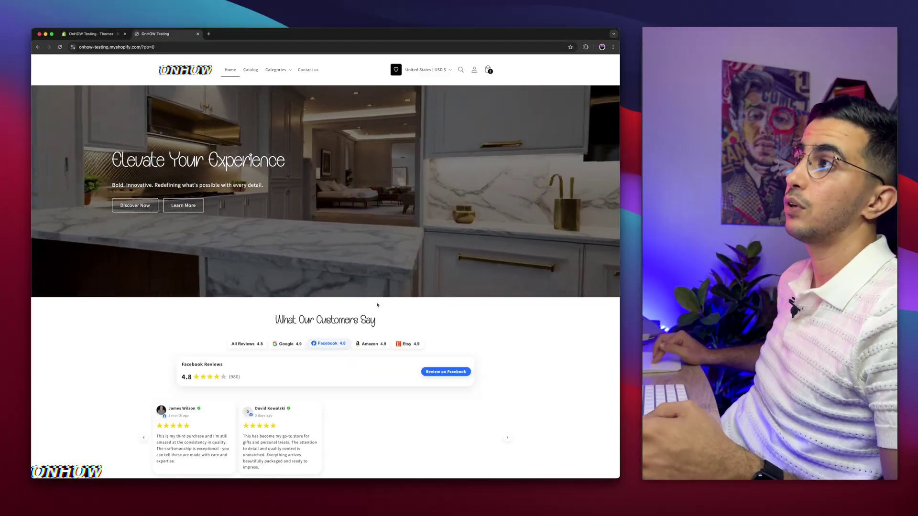
scroll(302, 298, "down", 20)
scroll(302, 299, "down", 15)
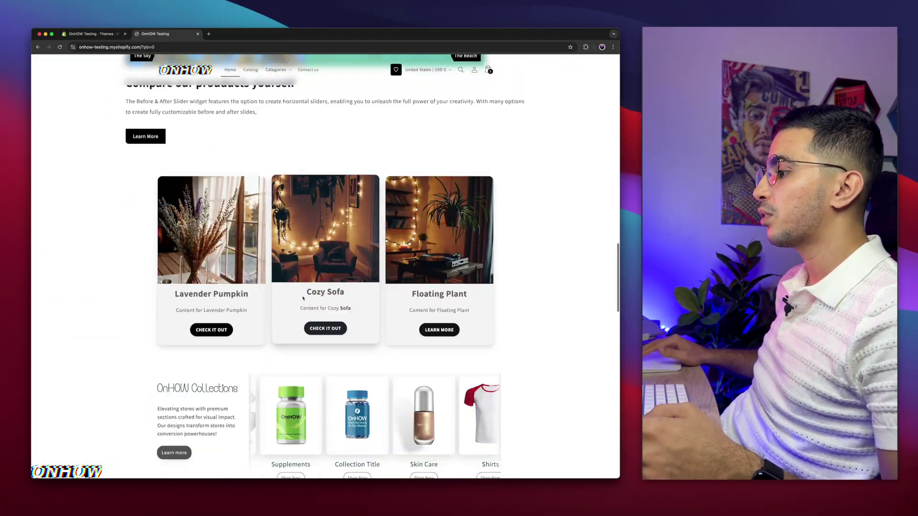
scroll(427, 367, "down", 10)
left_click(427, 367)
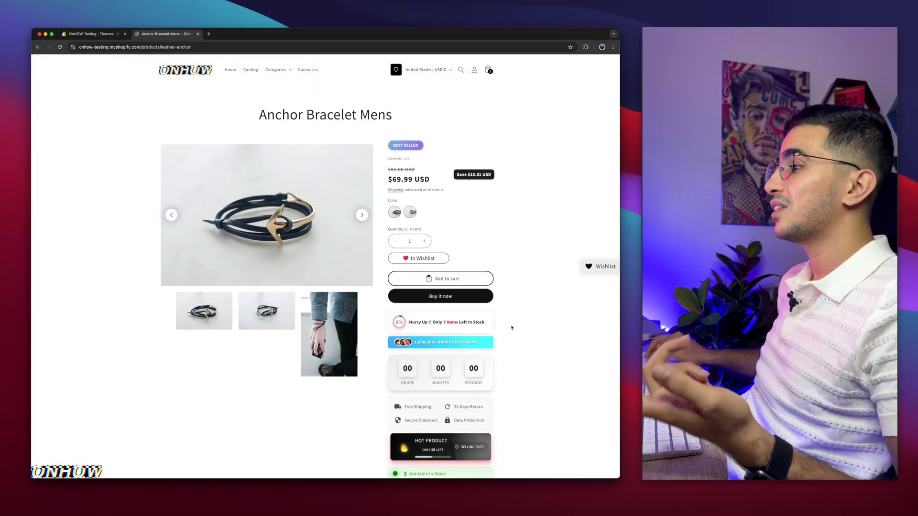
Step: Examine the stock, countdown and trust widgets beneath the buy buttons on the Anchor Bracelet Mens page
scroll(450, 287, "down", 5)
scroll(458, 156, "up", 3)
scroll(459, 156, "up", 2)
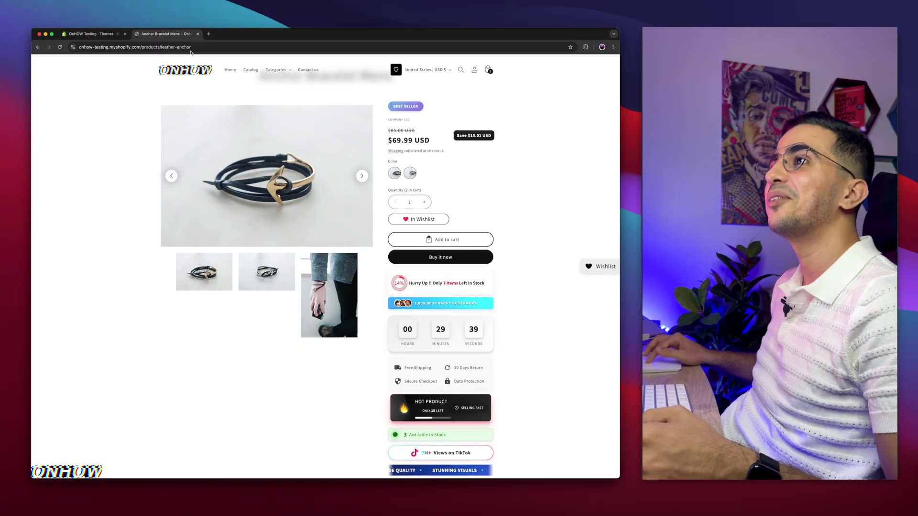
Step: Return to the Shopify themes admin and preview the Horizon version 1.0.5 draft theme
key("ctrl+shift+Tab")
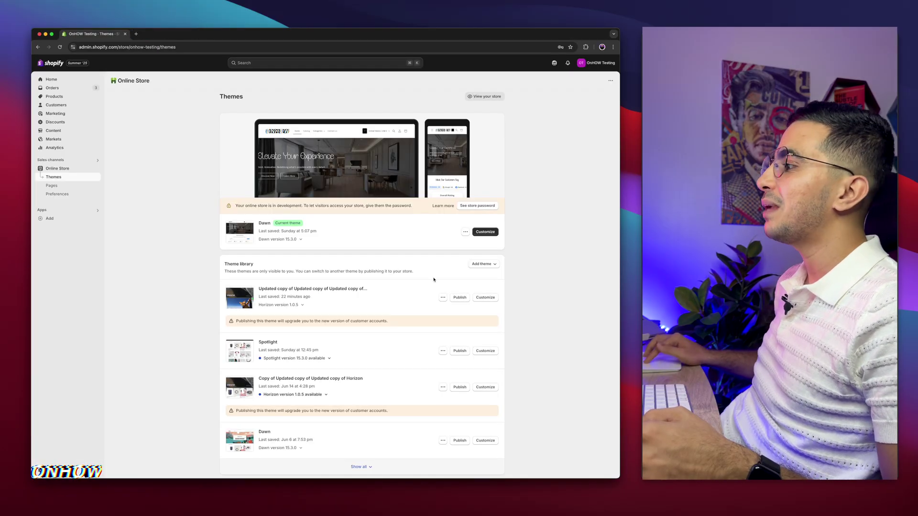
left_click(443, 298)
left_click(402, 310)
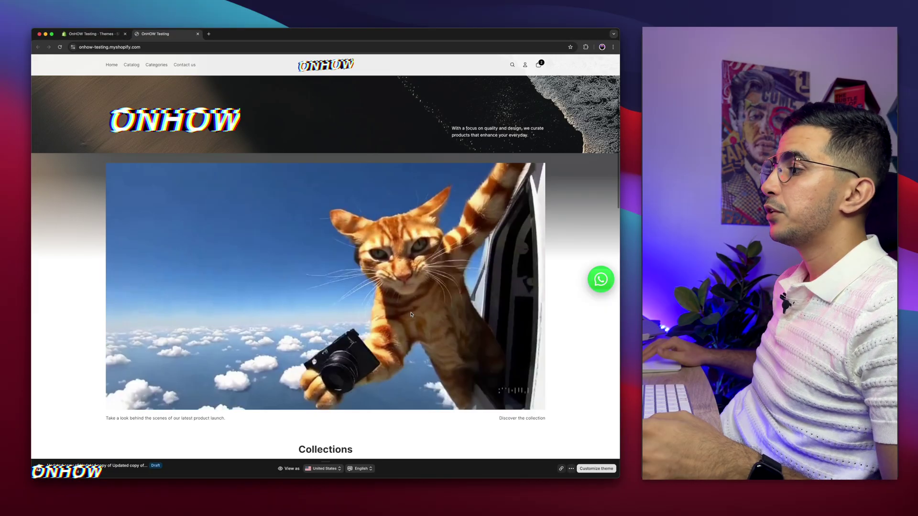
Step: Open the Anchor Bracelet Mens product in the draft theme preview and examine its Add Picture upload field
scroll(411, 314, "down", 10)
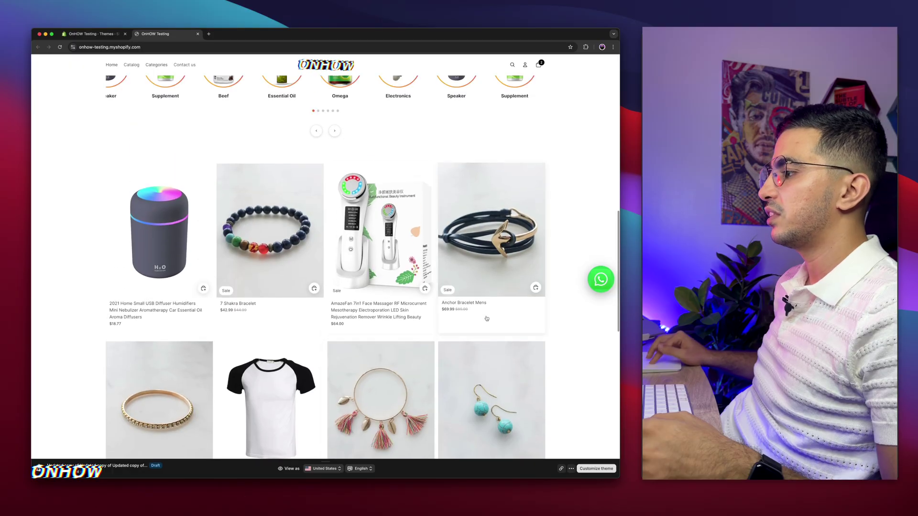
scroll(486, 301, "up", 5)
scroll(501, 332, "down", 5)
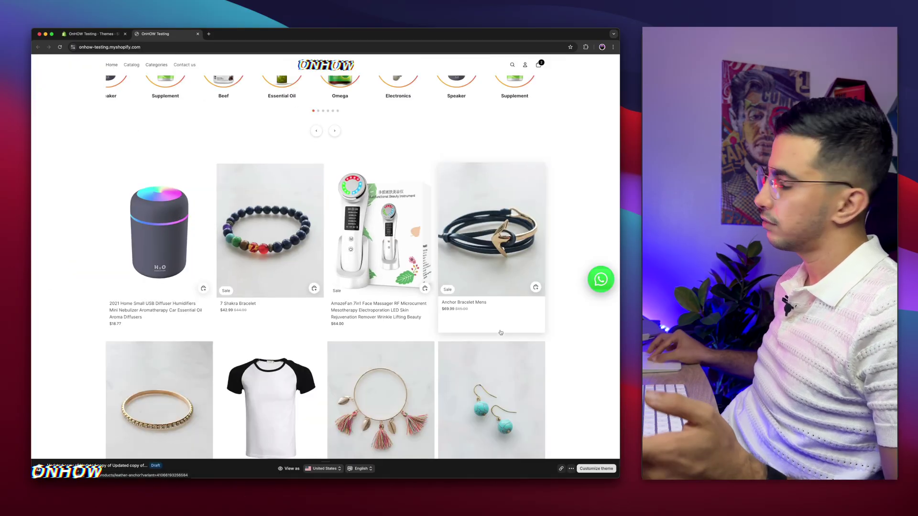
left_click(535, 287)
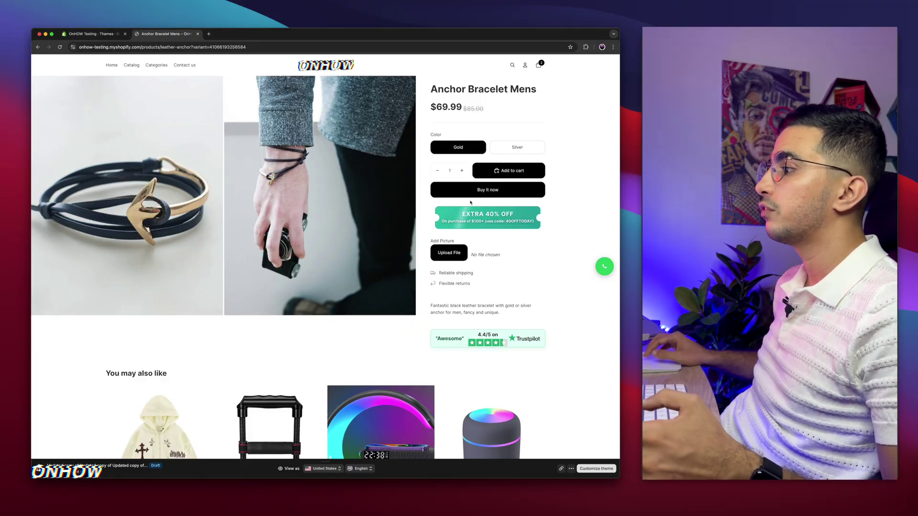
scroll(497, 270, "up", 5)
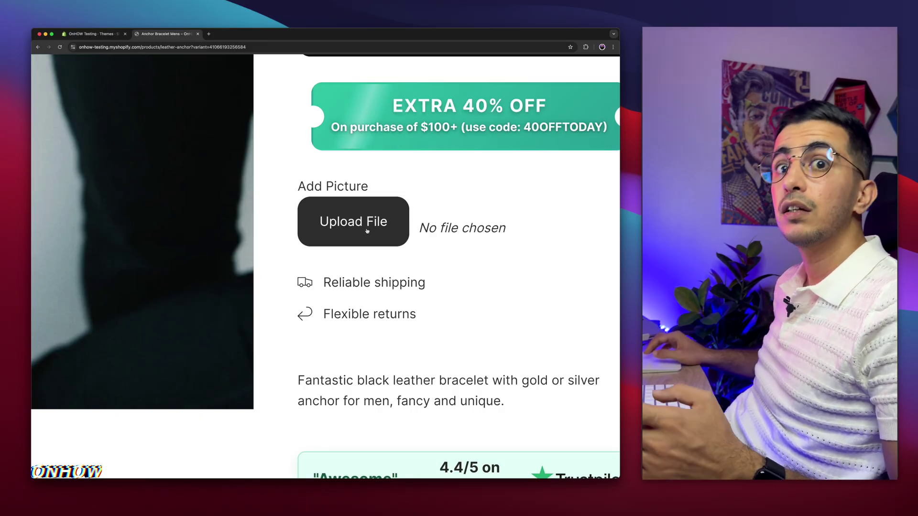
scroll(367, 231, "down", 5)
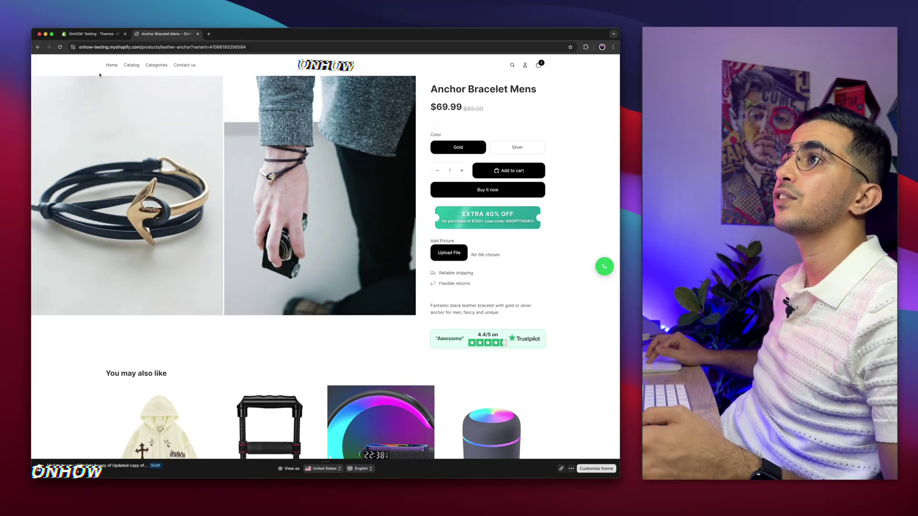
Step: Go back to the theme library and open the Horizon version 1.0.5 draft theme for customization
left_click(93, 34)
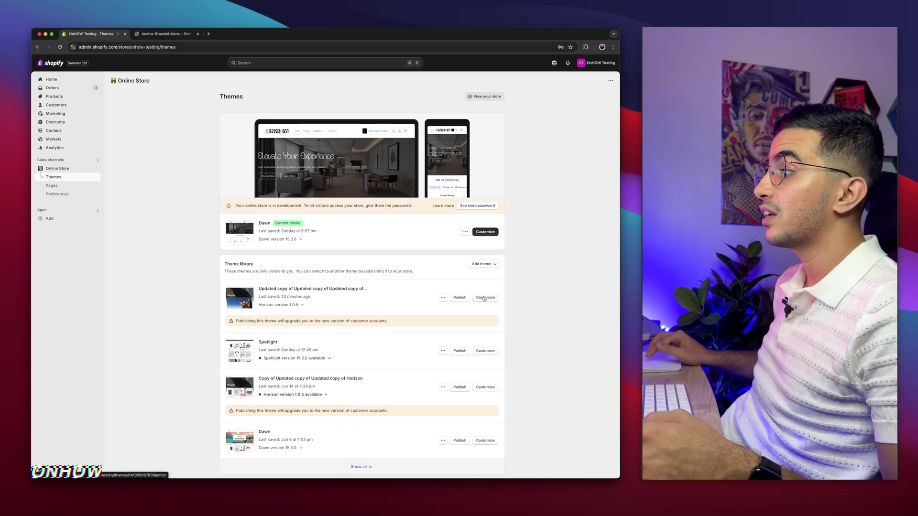
left_click(484, 297)
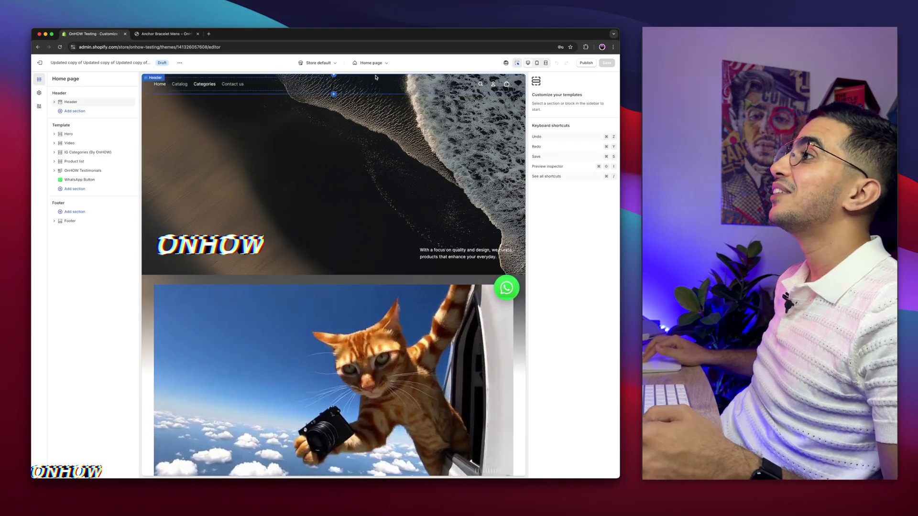
Step: Switch the theme editor to the Default product template and set its preview product to Boho Earrings
scroll(377, 71, "up", 10)
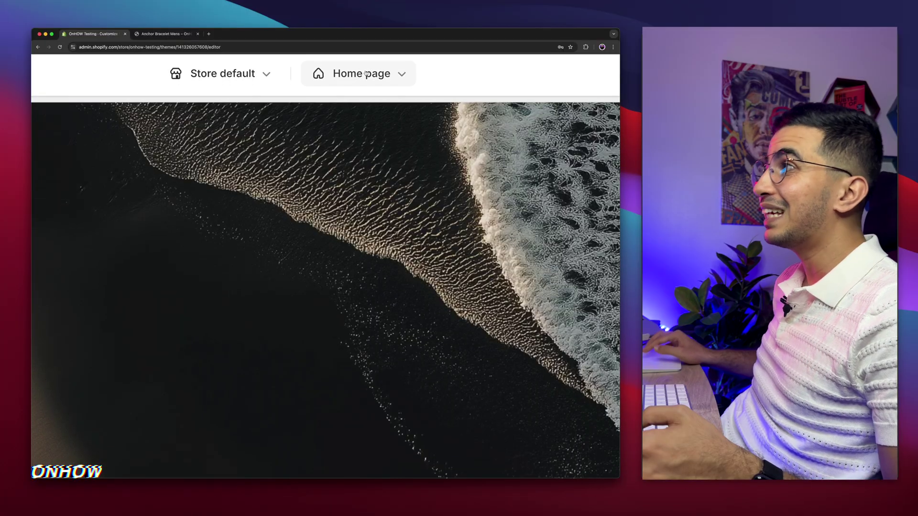
left_click(371, 71)
scroll(370, 72, "down", 10)
left_click(354, 99)
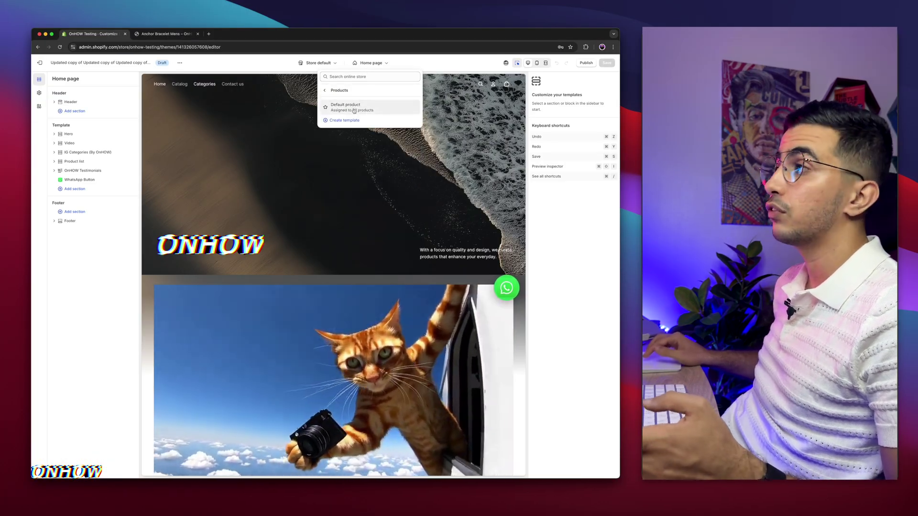
left_click(354, 108)
left_click(127, 91)
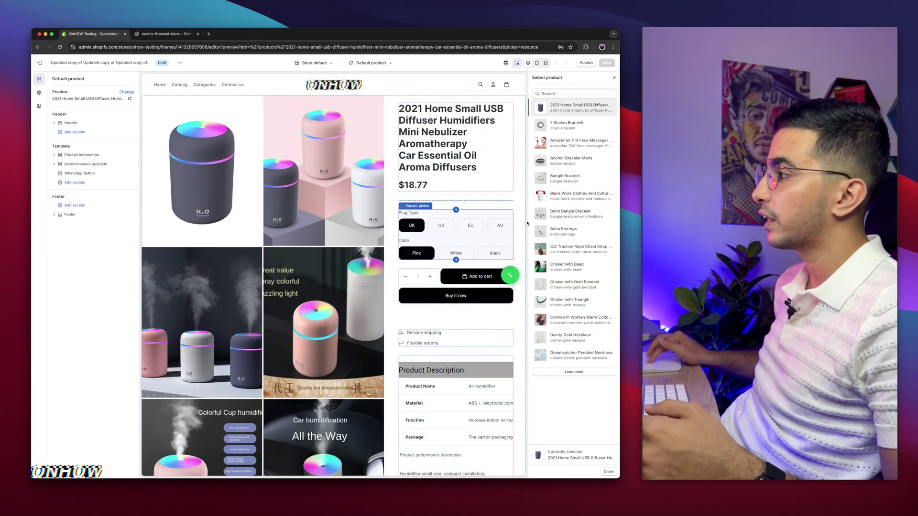
left_click(569, 231)
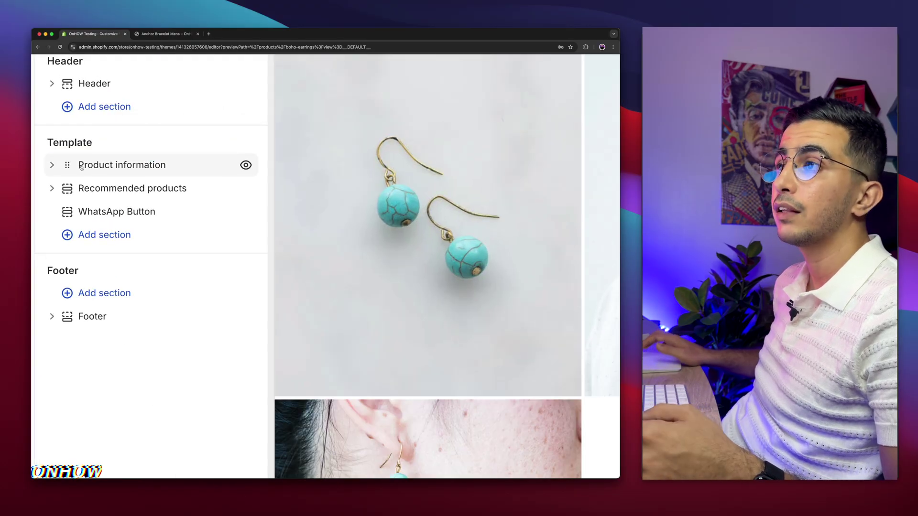
Step: Add a Custom liquid block directly below Buy buttons in the Details group of the Product information section
left_click(81, 166)
scroll(163, 201, "down", 4)
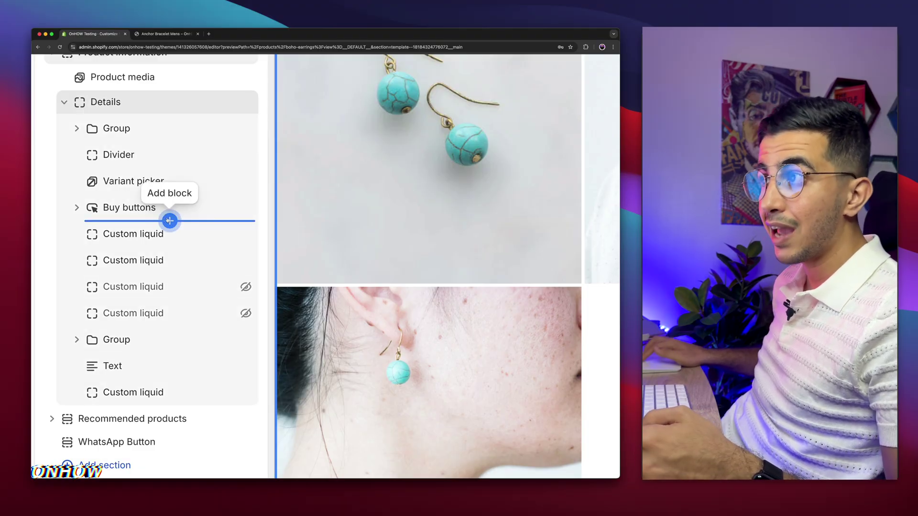
scroll(169, 220, "up", 5)
key("super+0")
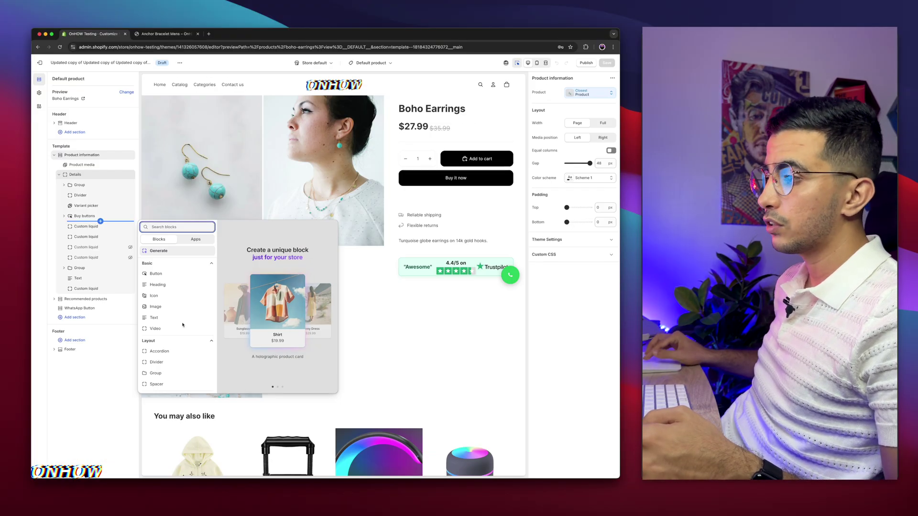
type("cust")
scroll(160, 275, "up", 5)
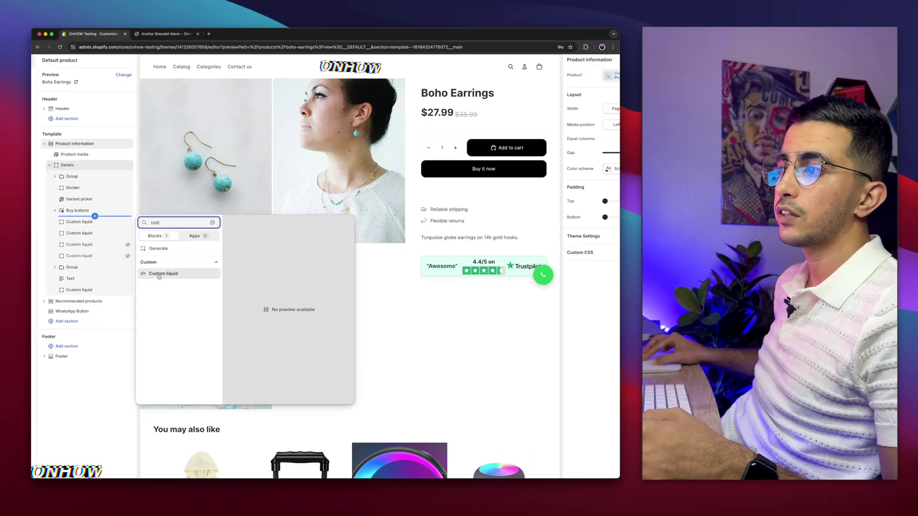
scroll(174, 274, "down", 5)
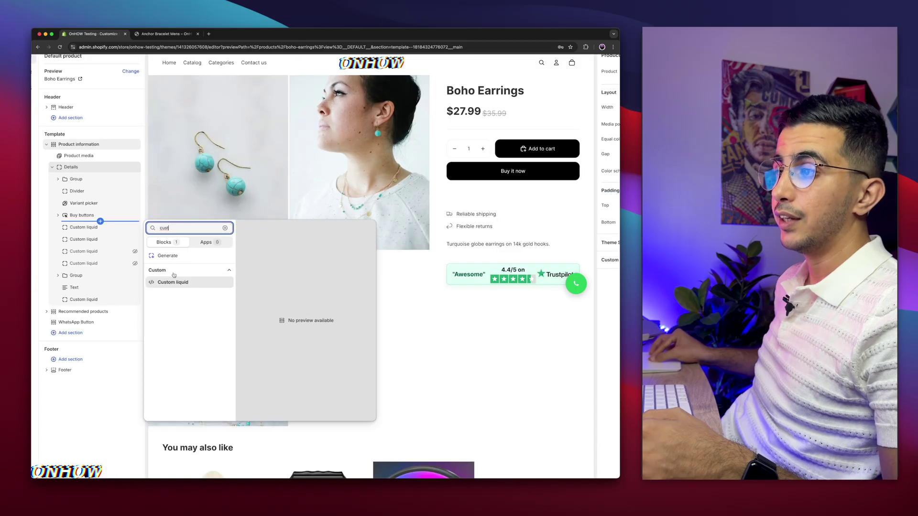
left_click(174, 274)
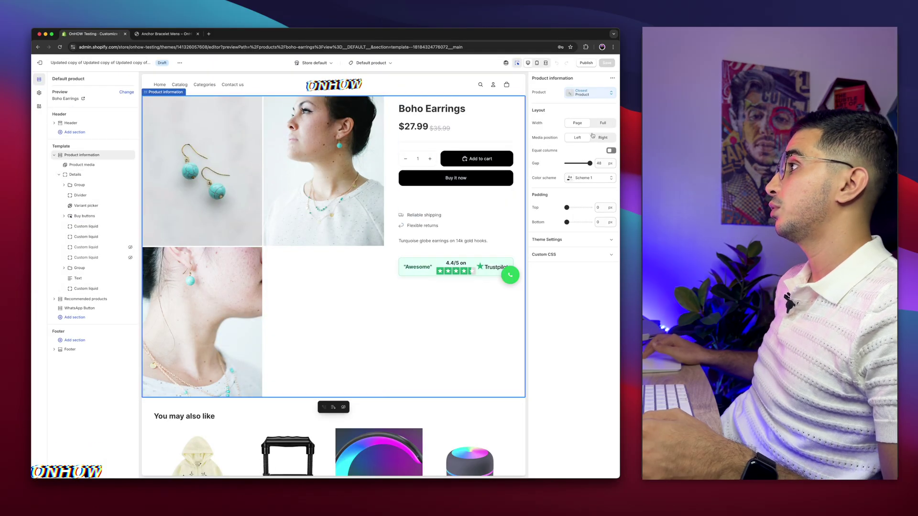
Step: Open the HORIZON & Other Variants folder inside custom text field and look through its four Liquid code files
scroll(591, 111, "up", 5)
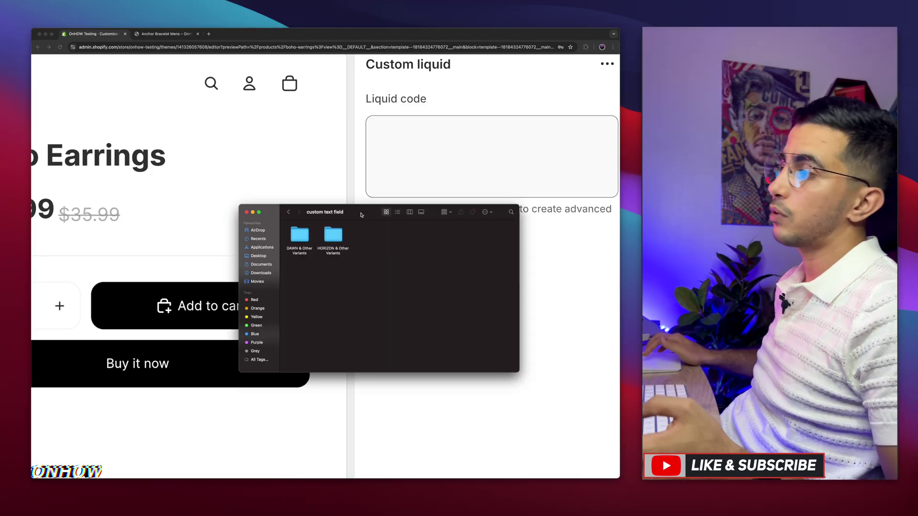
left_click_drag(366, 240, 305, 250)
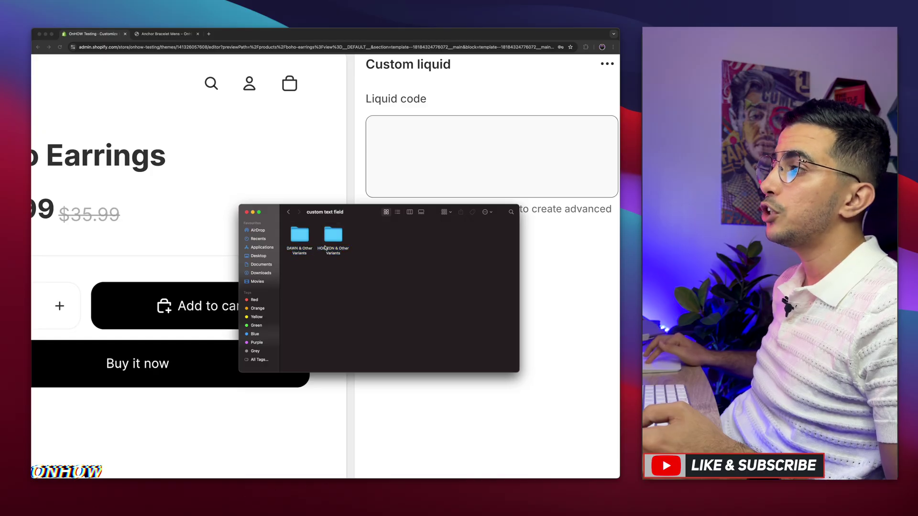
double_click(329, 246)
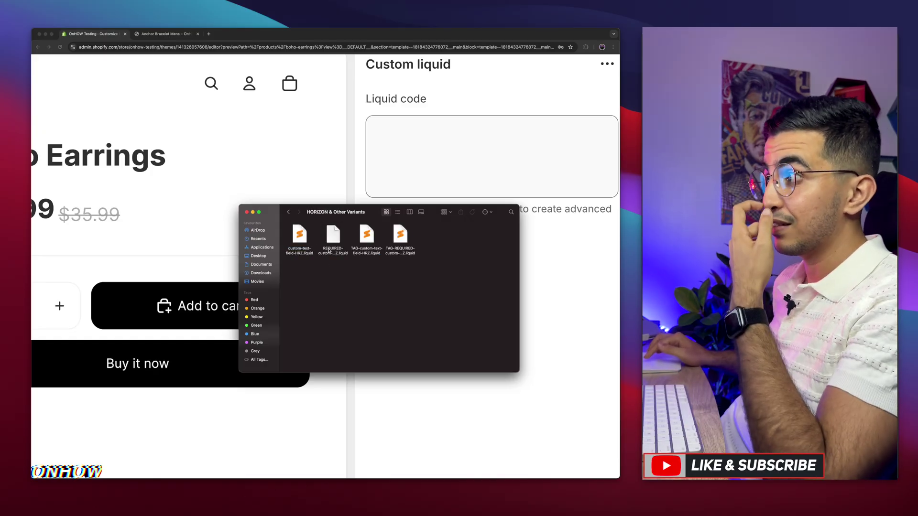
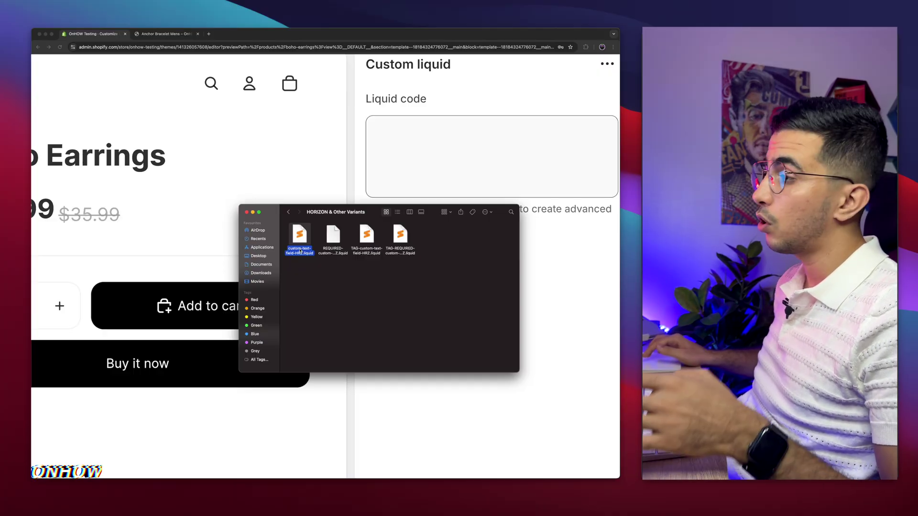
left_click(333, 236)
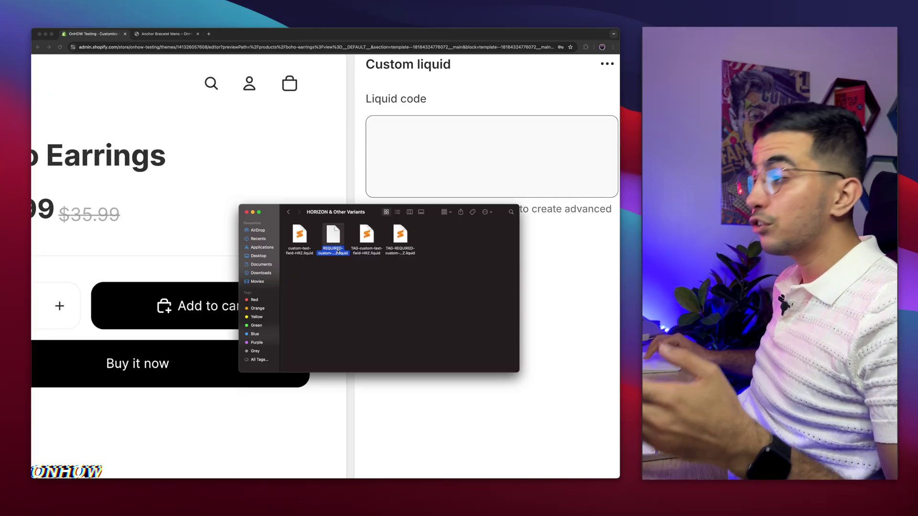
left_click(370, 249)
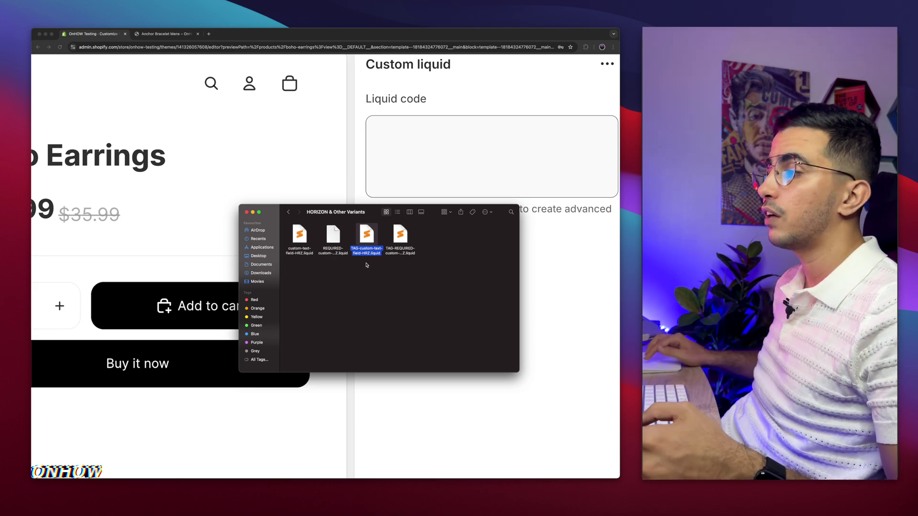
left_click(399, 239)
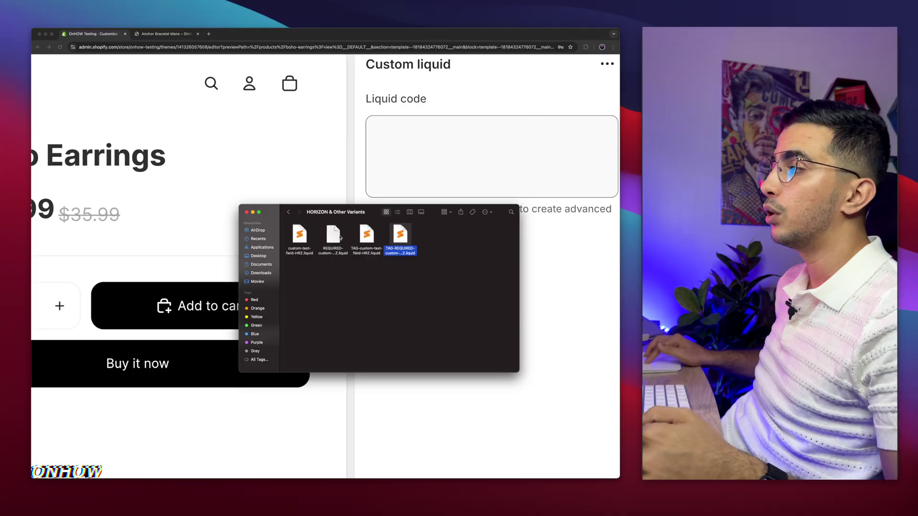
Step: Check the files in the DAWN & Other Variants folder and return to the HORIZON & Other Variants folder
left_click(290, 211)
double_click(299, 236)
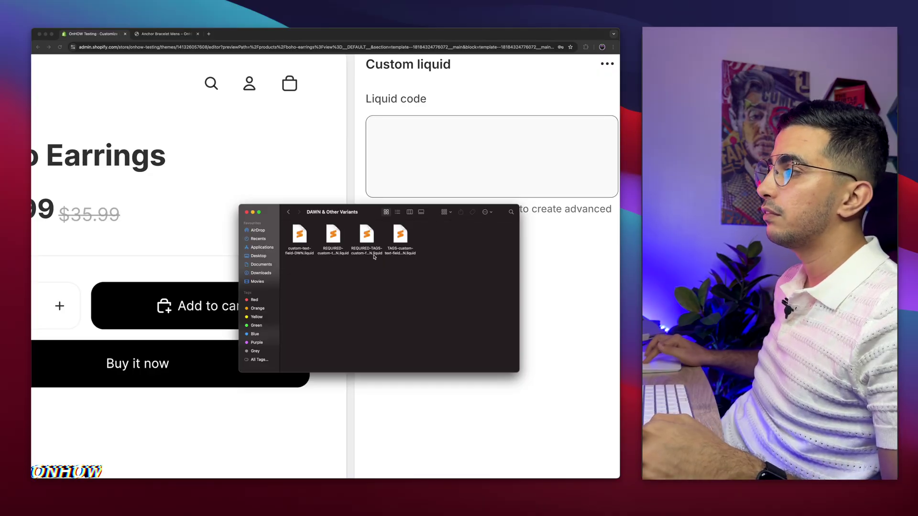
left_click(288, 212)
double_click(331, 238)
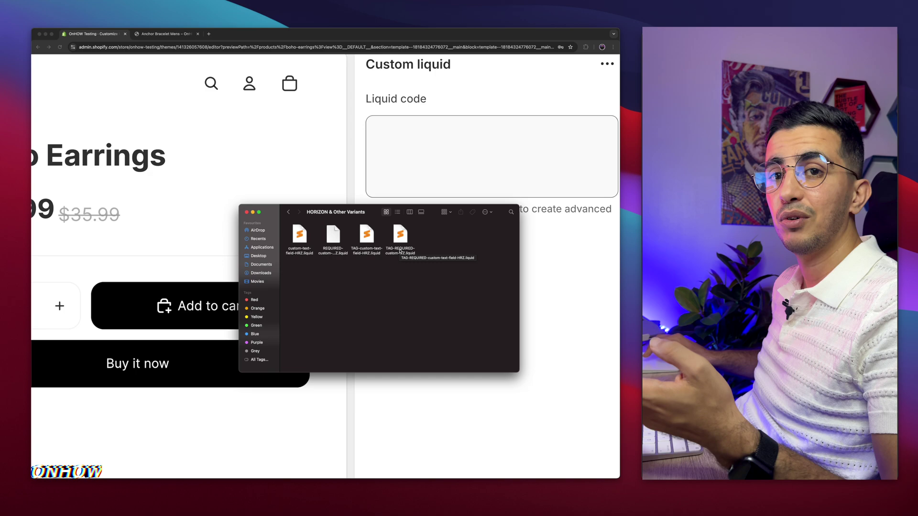
Step: Copy all the code from TAG-REQUIRED-custom-text-field-HRZ.liquid and close the file
double_click(400, 239)
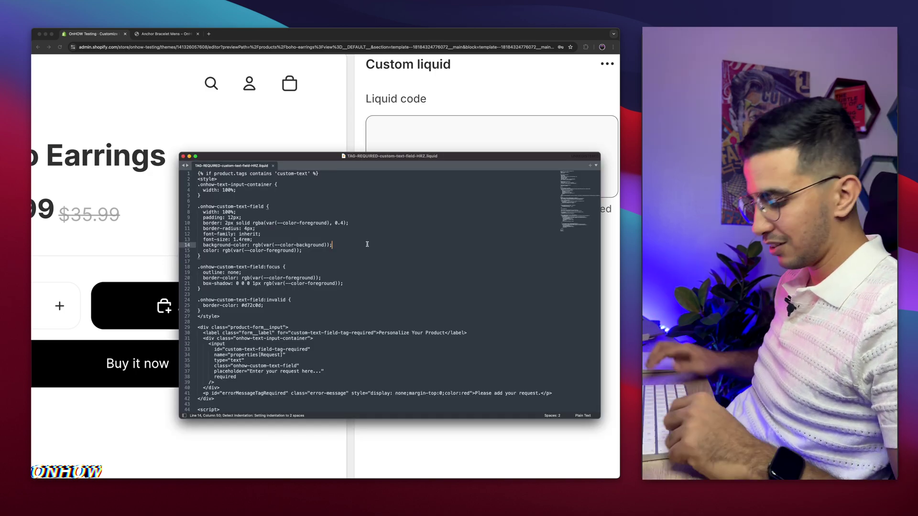
key("super+a")
key("super+c")
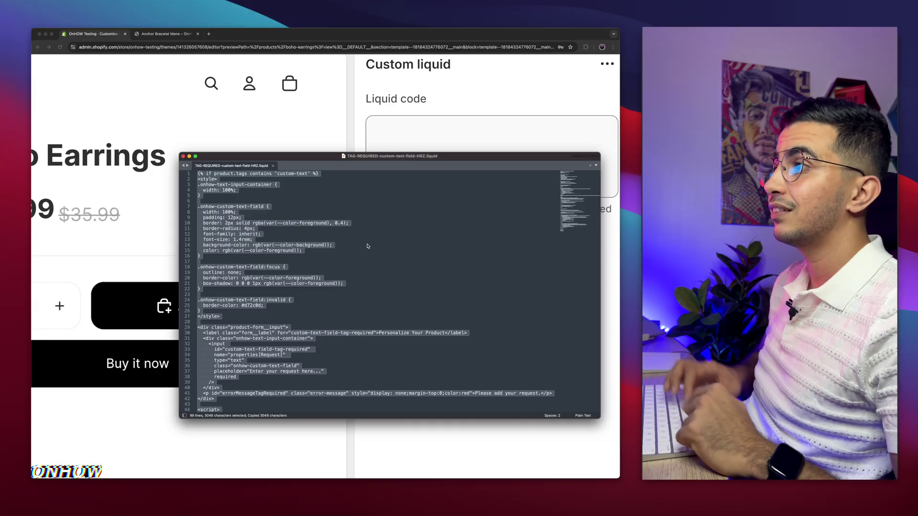
left_click(184, 156)
Step: Paste the copied code into the new Custom liquid block below Buy buttons and save the template
left_click(449, 148)
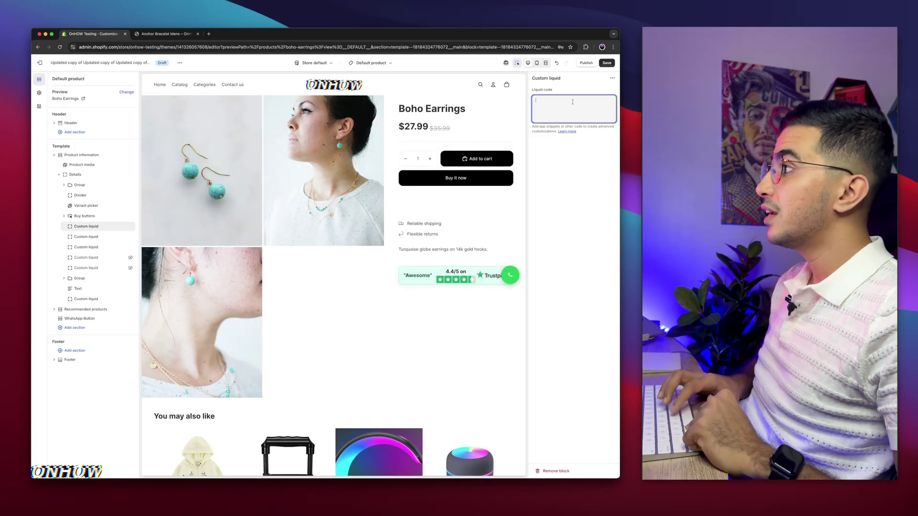
key("super+v")
left_click(606, 63)
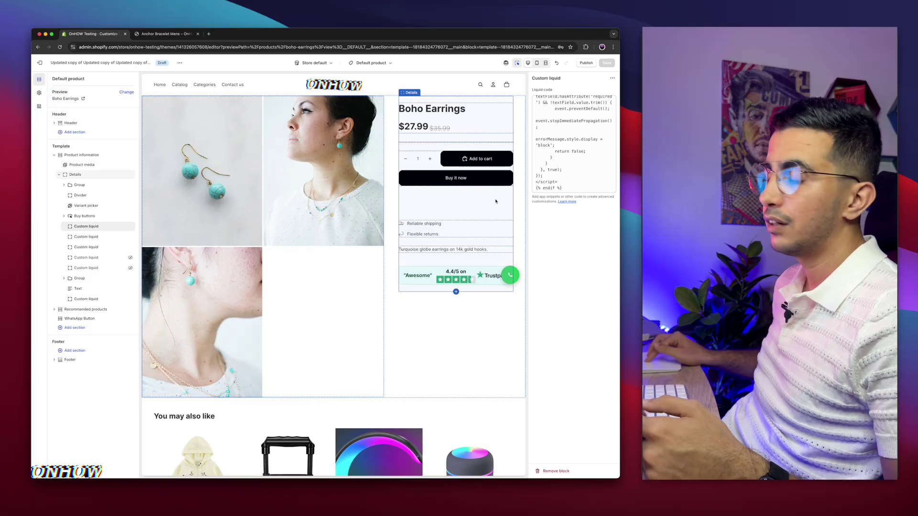
Step: Exit the theme editor, search the store admin for "anchor" and open the Anchor Bracelet Mens product
left_click(39, 63)
left_click(175, 36)
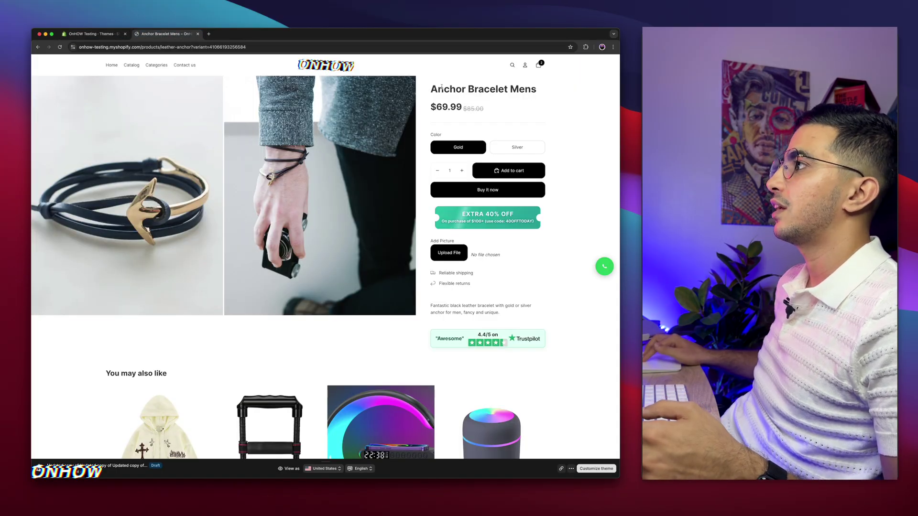
left_click_drag(432, 87, 536, 89)
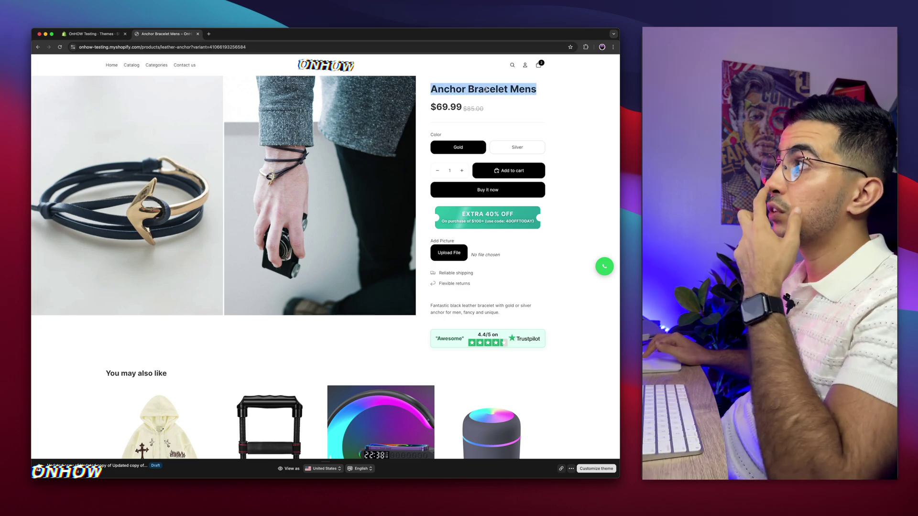
left_click(96, 35)
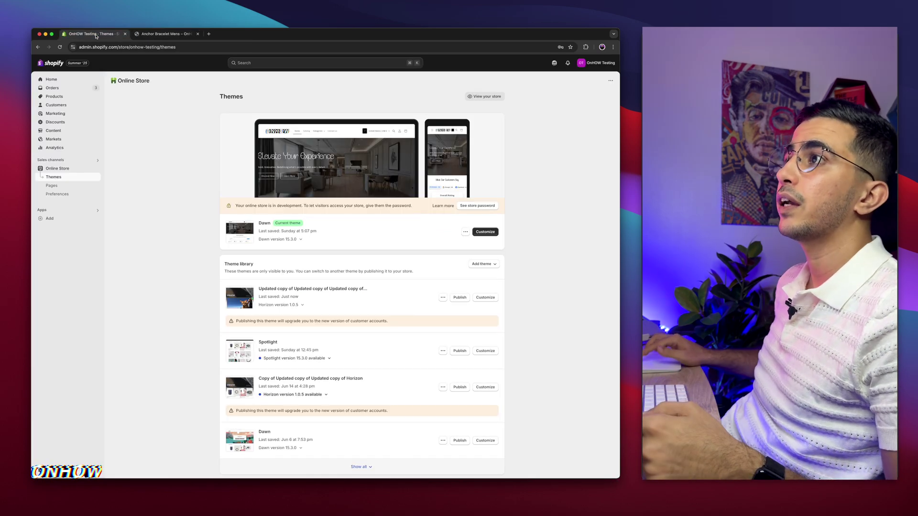
left_click(264, 63)
type("anch")
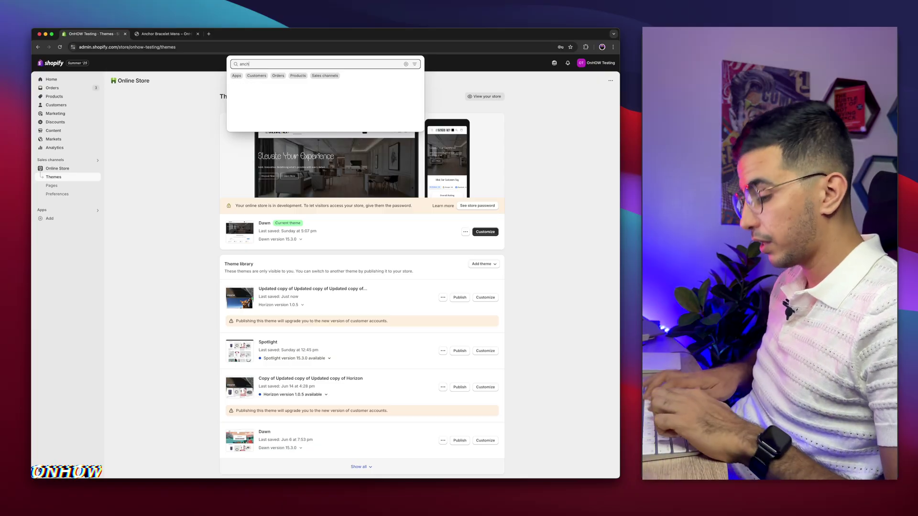
type("or")
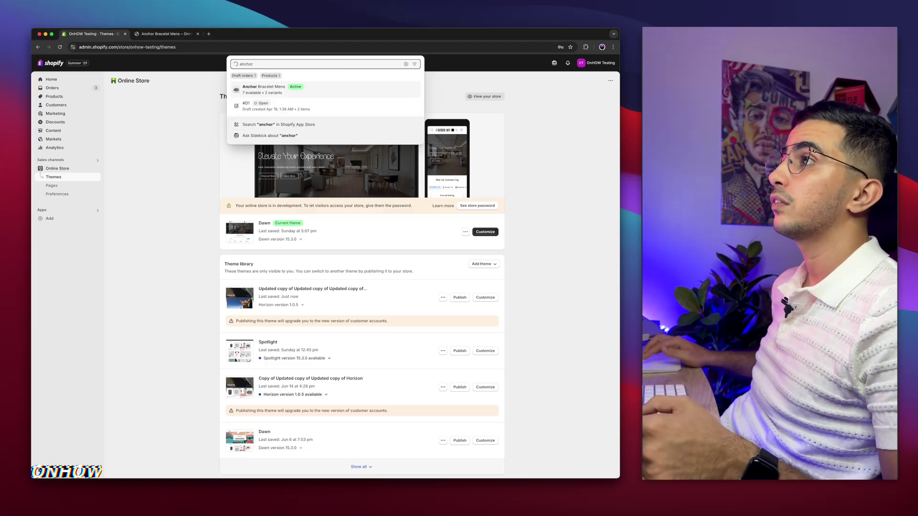
left_click(257, 91)
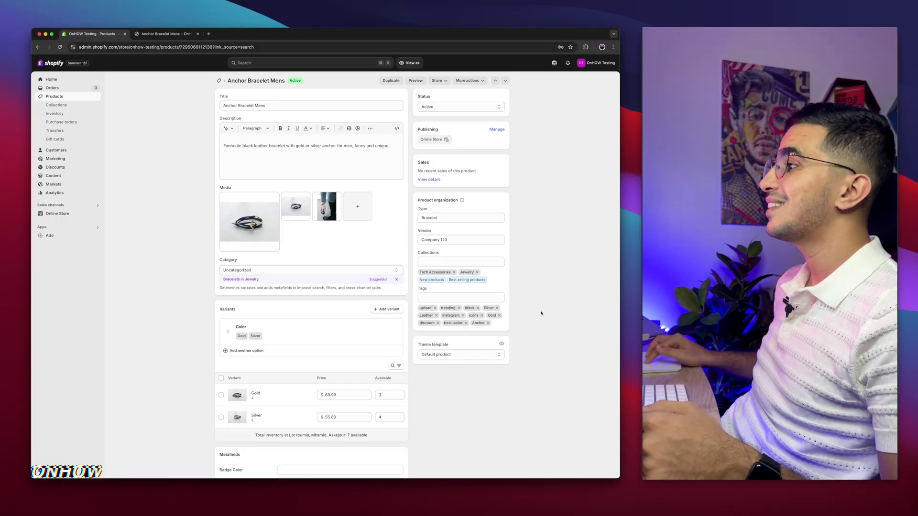
Step: Add the tag custom-text to the Anchor Bracelet Mens product and save it
scroll(486, 302, "up", 5)
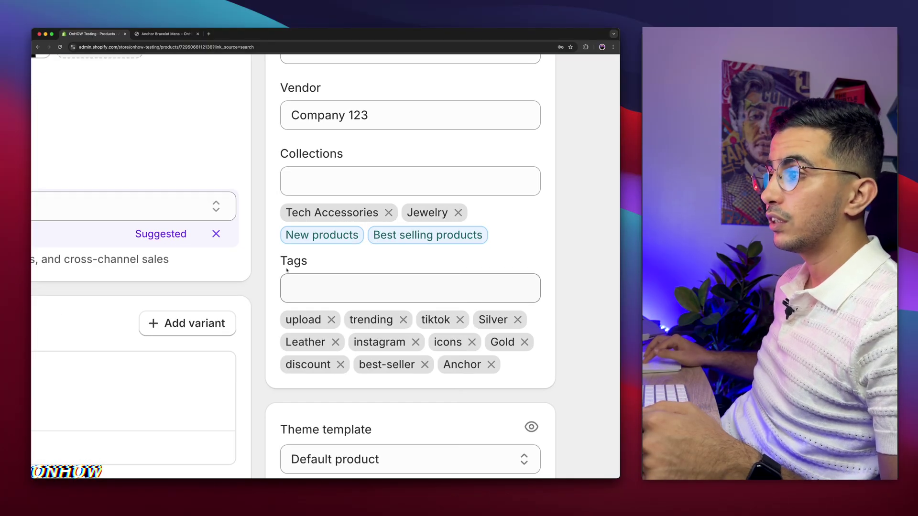
left_click(322, 289)
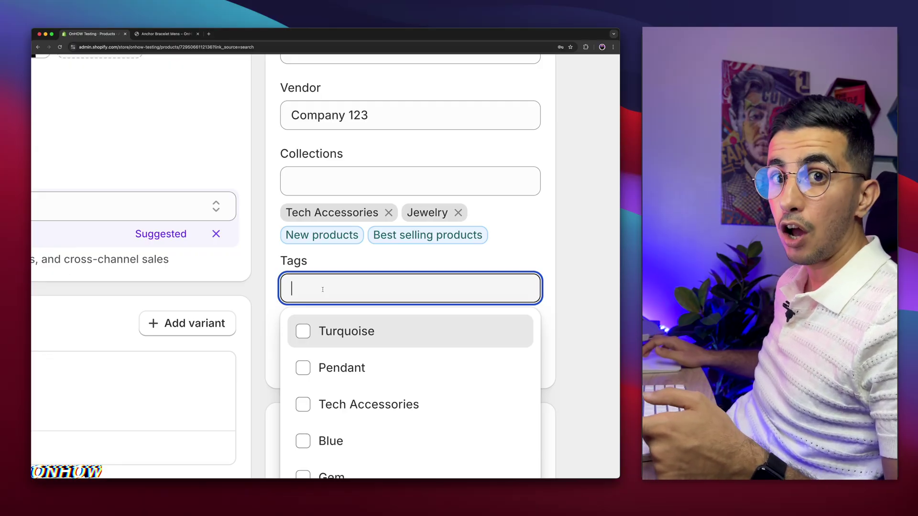
type("custom-text")
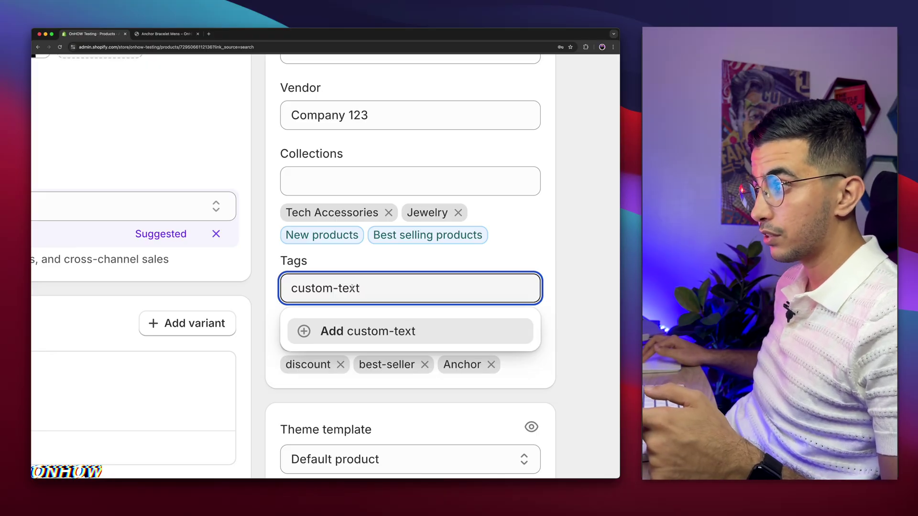
left_click(367, 323)
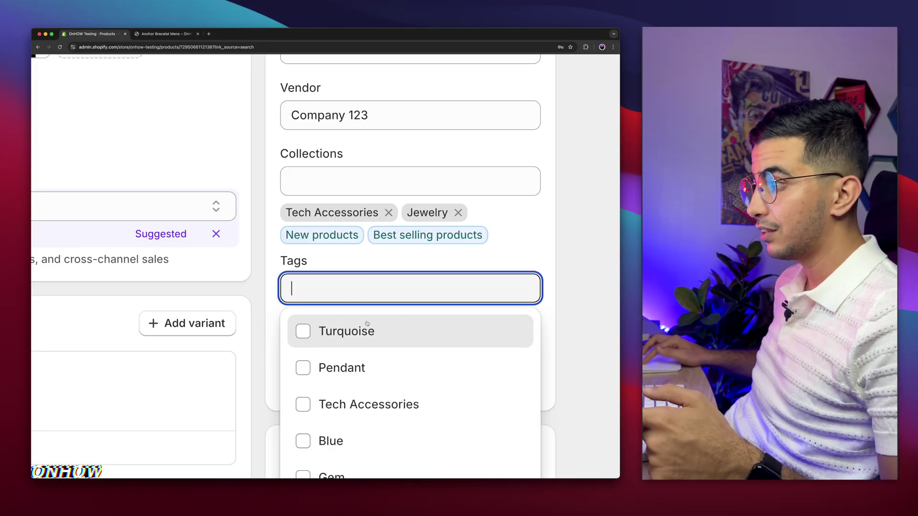
left_click(574, 328)
left_click_drag(285, 387, 349, 388)
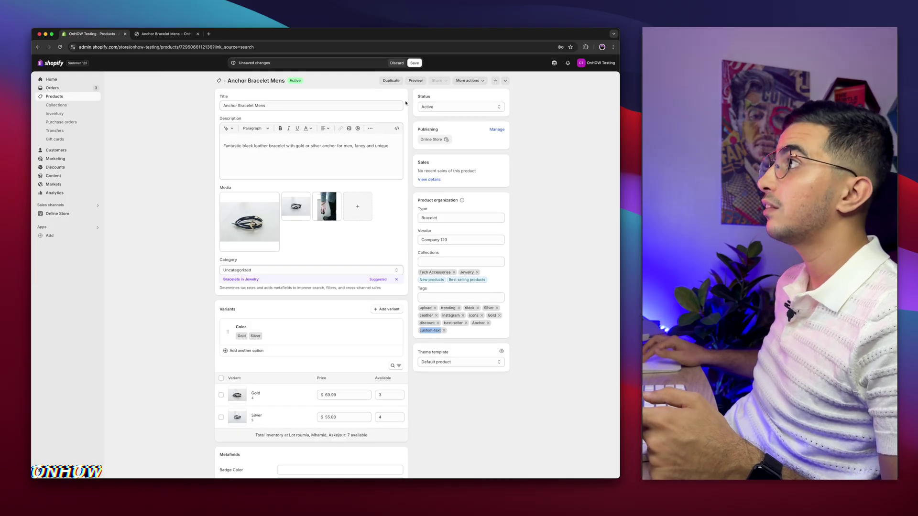
left_click(414, 63)
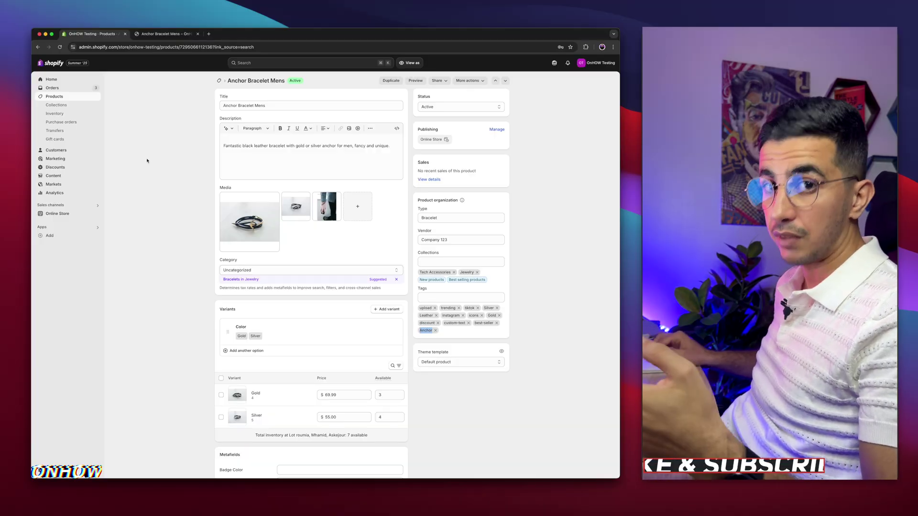
Step: Reload the Anchor Bracelet Mens preview page and check its Personalize Your Product text field
left_click(156, 36)
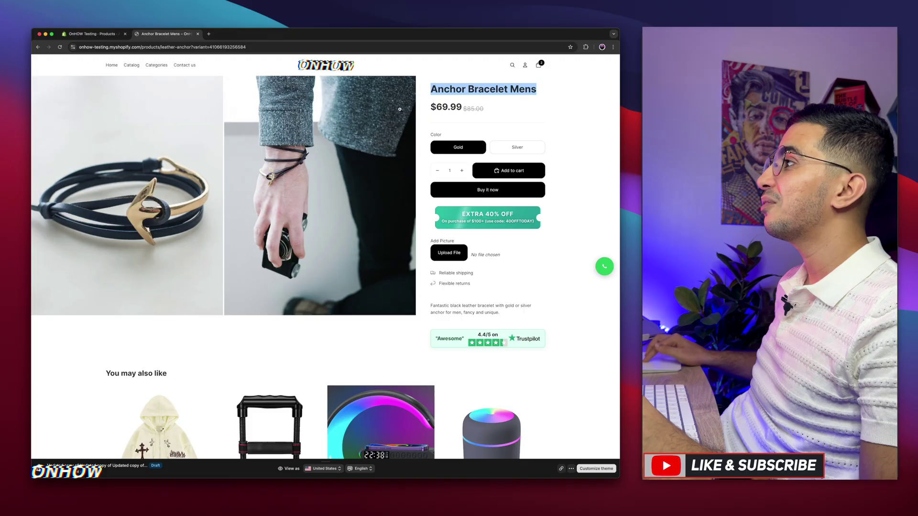
left_click(61, 47)
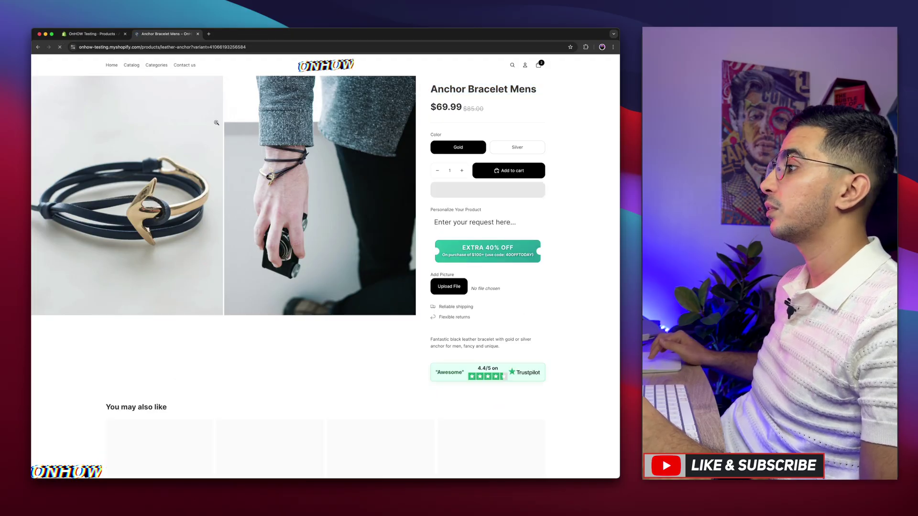
left_click(510, 223)
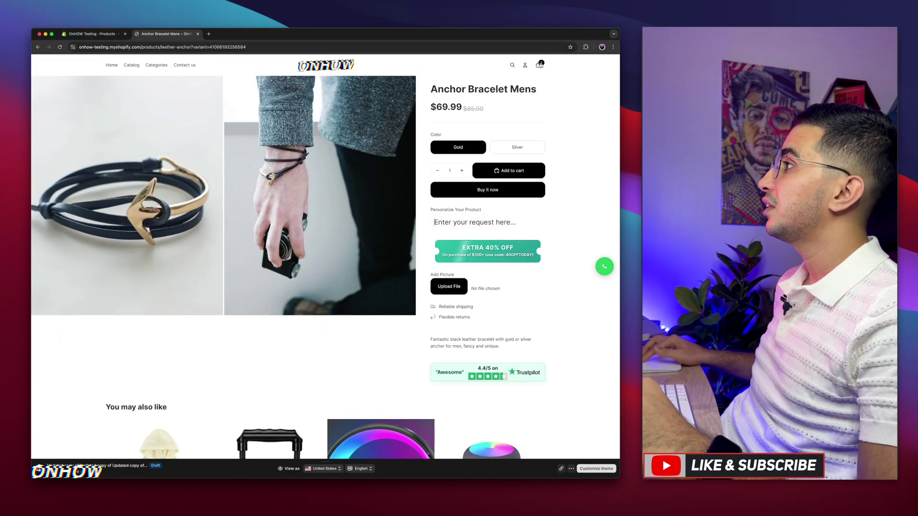
Step: Remove all items from the preview store's cart and close the cart
left_click(539, 65)
left_click(573, 146)
left_click(573, 116)
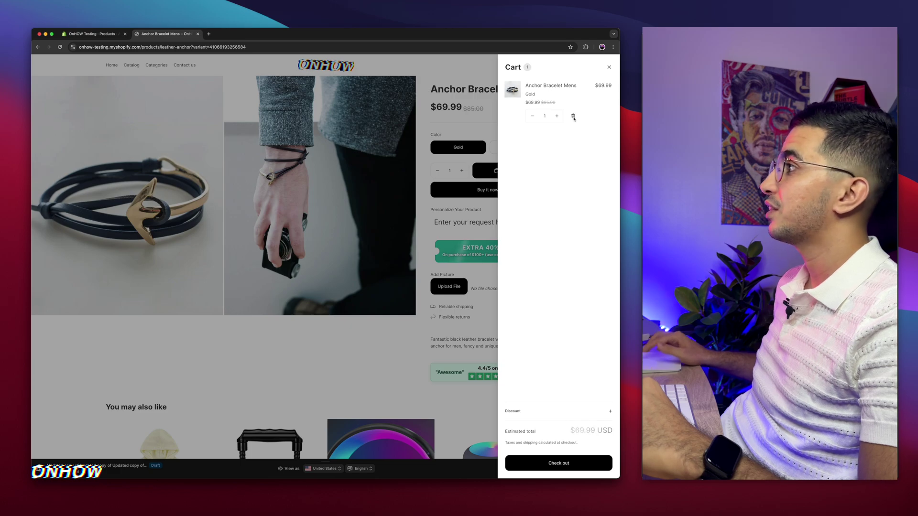
left_click(473, 82)
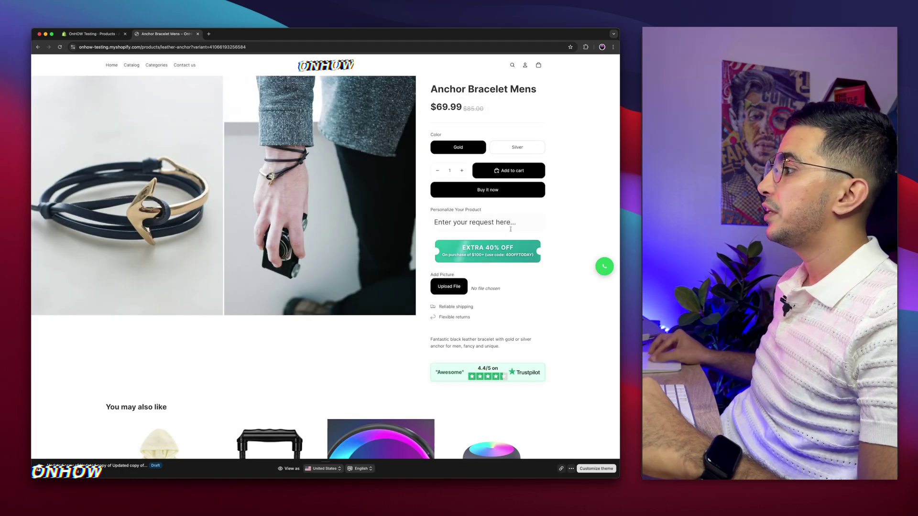
Step: Try Buy it now with the Personalize Your Product field left empty and examine the validation message below it
scroll(406, 204, "up", 5)
scroll(407, 204, "left", 5)
scroll(406, 204, "up", 2)
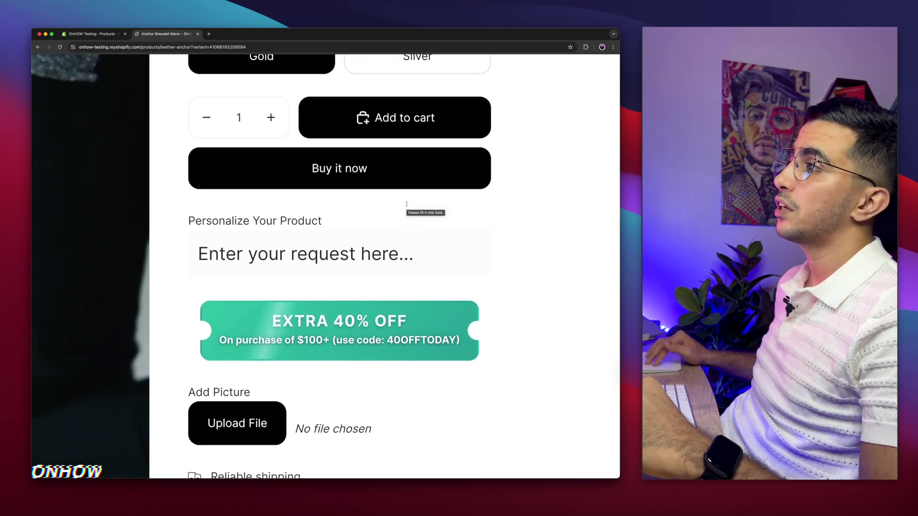
left_click(298, 177)
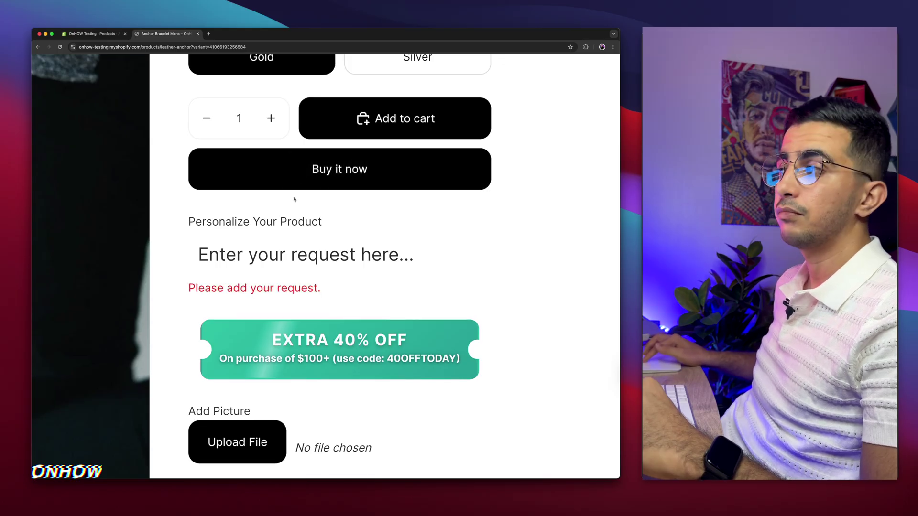
right_click(220, 280)
left_click(189, 288)
left_click_drag(189, 288, 374, 287)
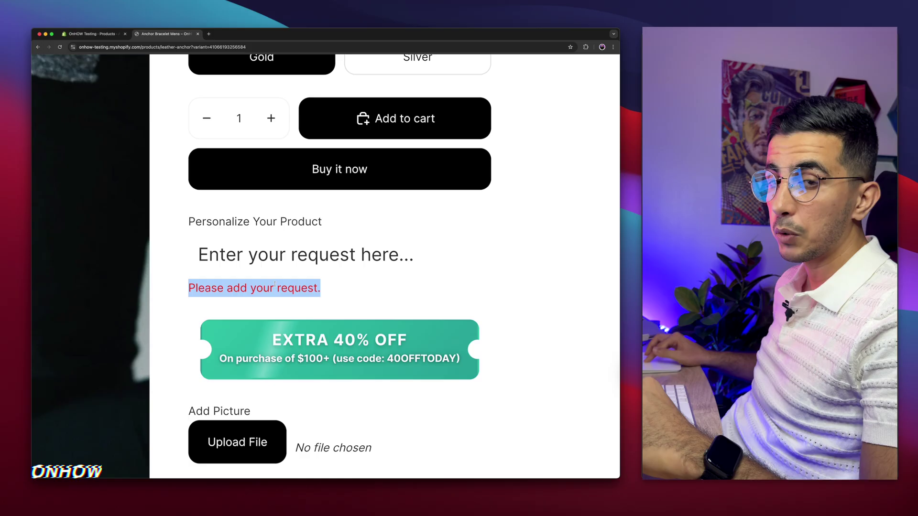
double_click(234, 286)
triple_click(235, 282)
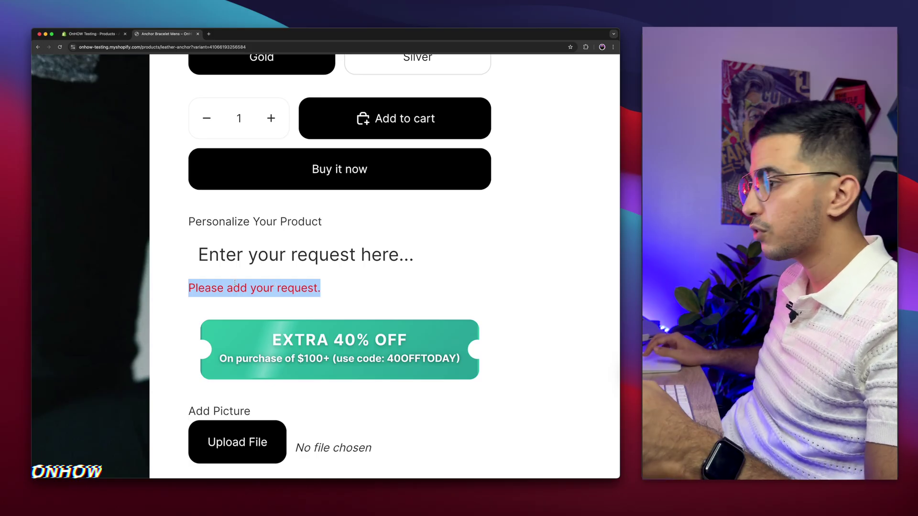
Step: Enter "Test for youtube video" in the Personalize Your Product field and try Buy it now without a picture
left_click(257, 255)
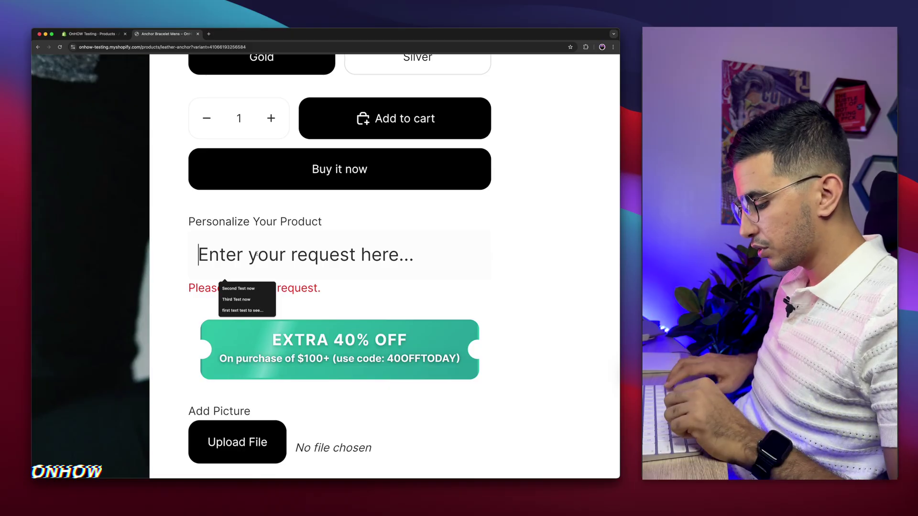
type("Test for you")
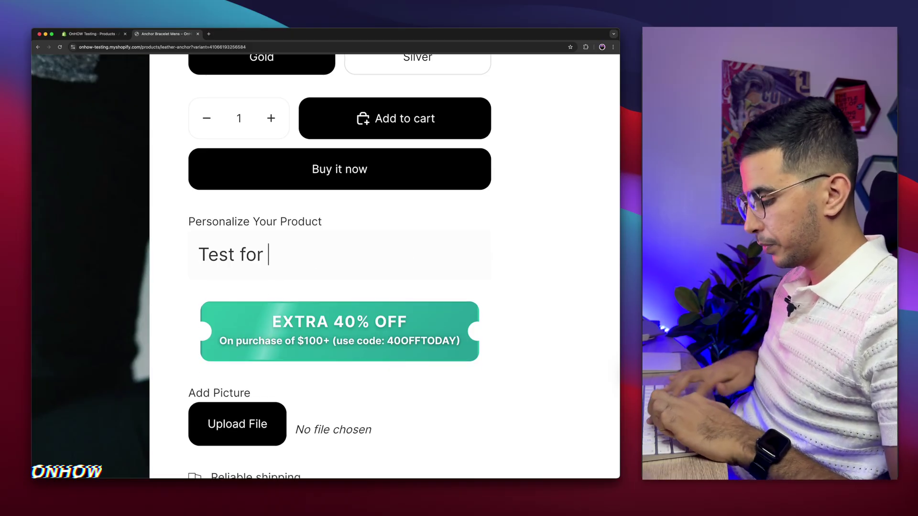
type("tube video")
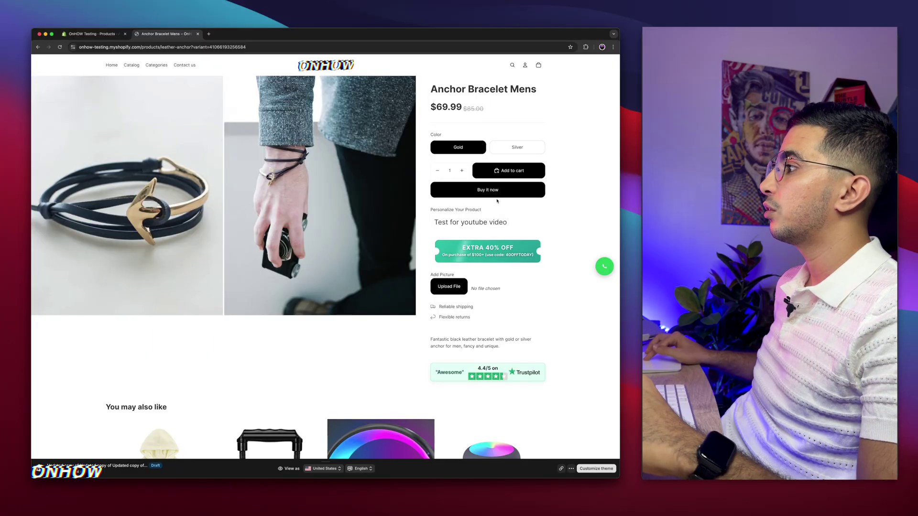
left_click(502, 189)
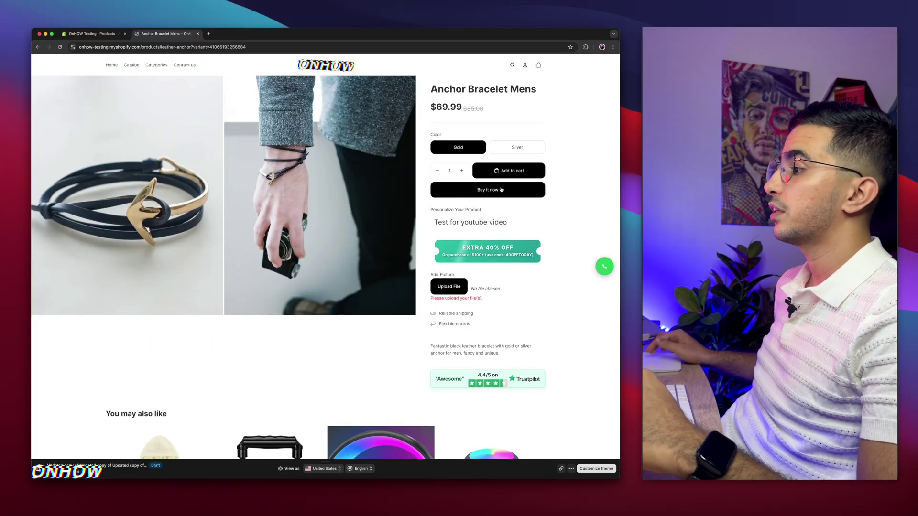
Step: Upload ana.png as the Add Picture file for the Anchor Bracelet Mens
left_click(445, 290)
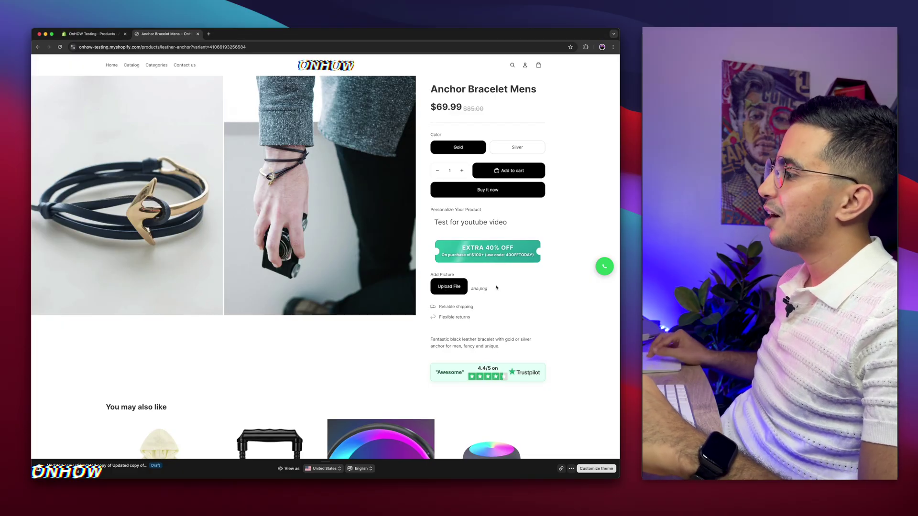
scroll(496, 287, "up", 5)
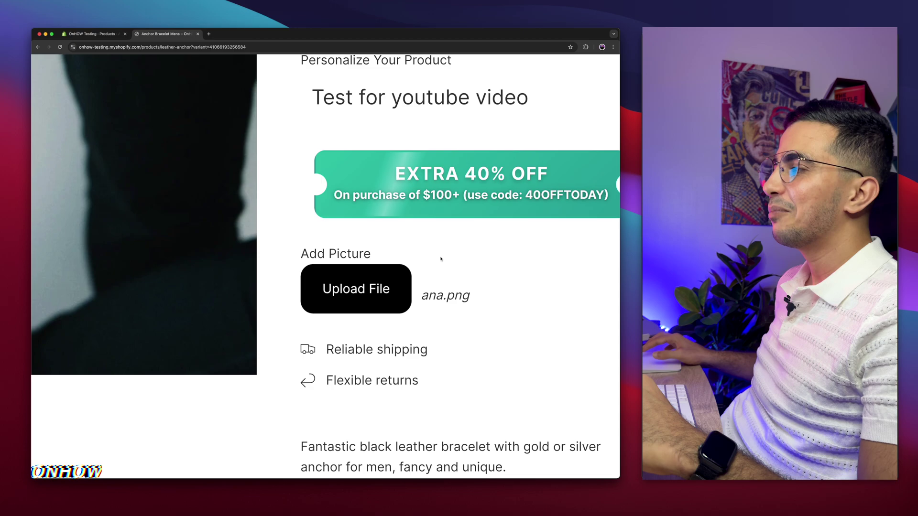
left_click(364, 290)
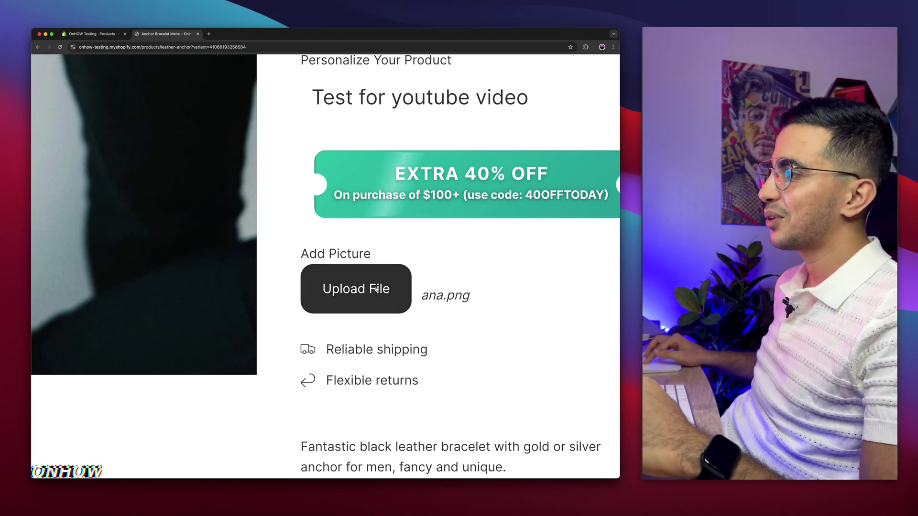
scroll(371, 290, "down", 5)
scroll(502, 216, "up", 5)
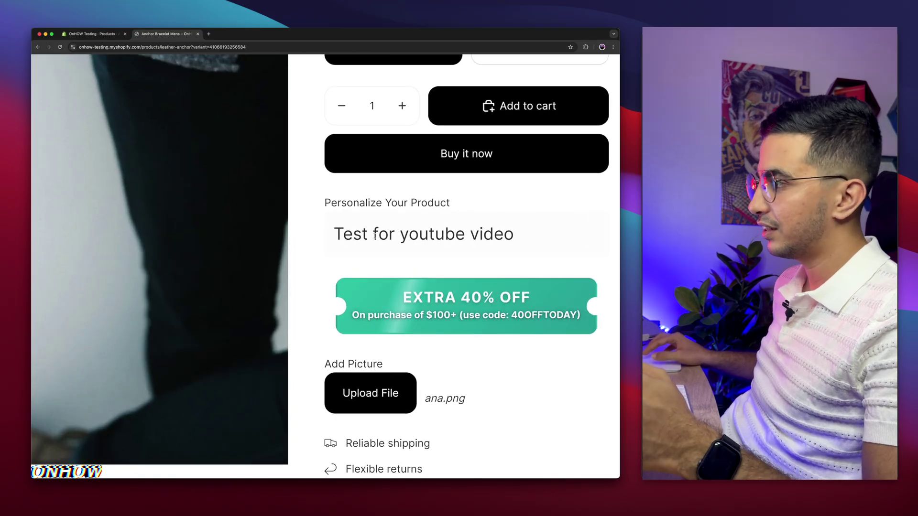
key("super+0")
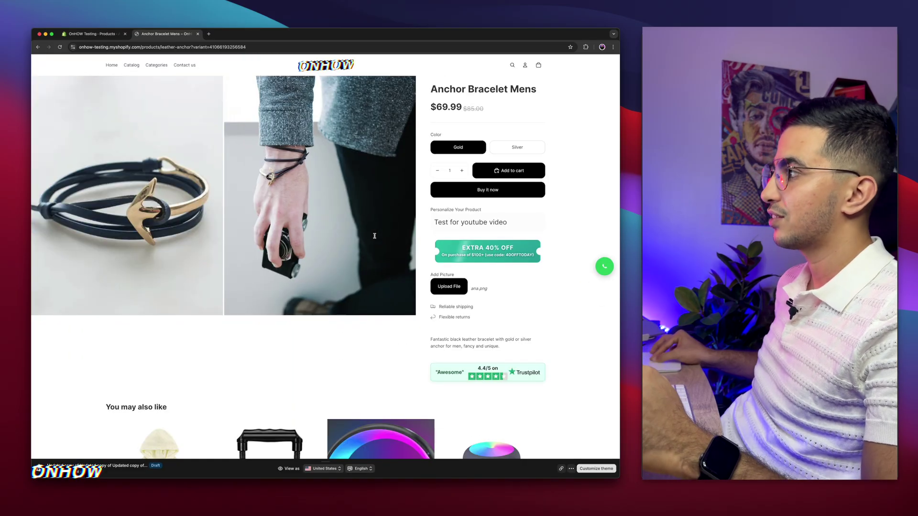
Step: Proceed to checkout with Buy it now and check the Request text and picture lines in the order summary
left_click(498, 189)
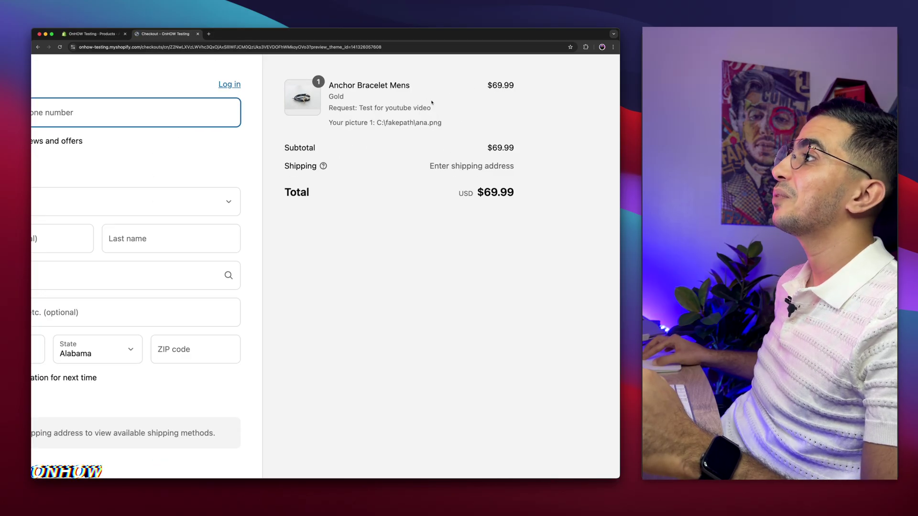
scroll(431, 103, "up", 5)
scroll(431, 103, "up", 2)
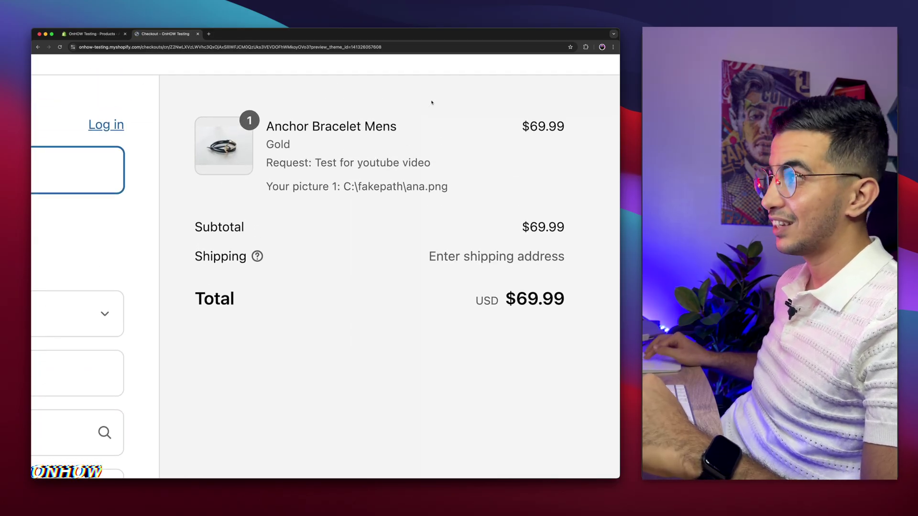
left_click(266, 162)
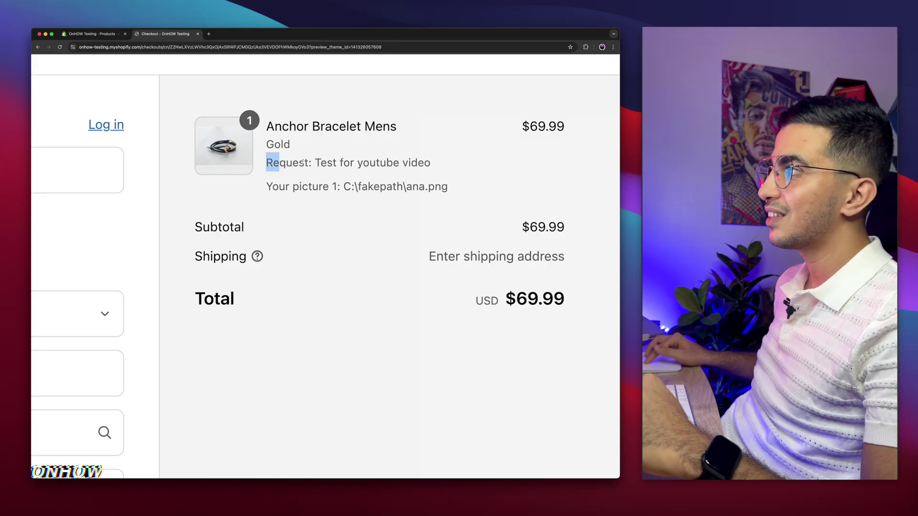
left_click_drag(314, 163, 465, 164)
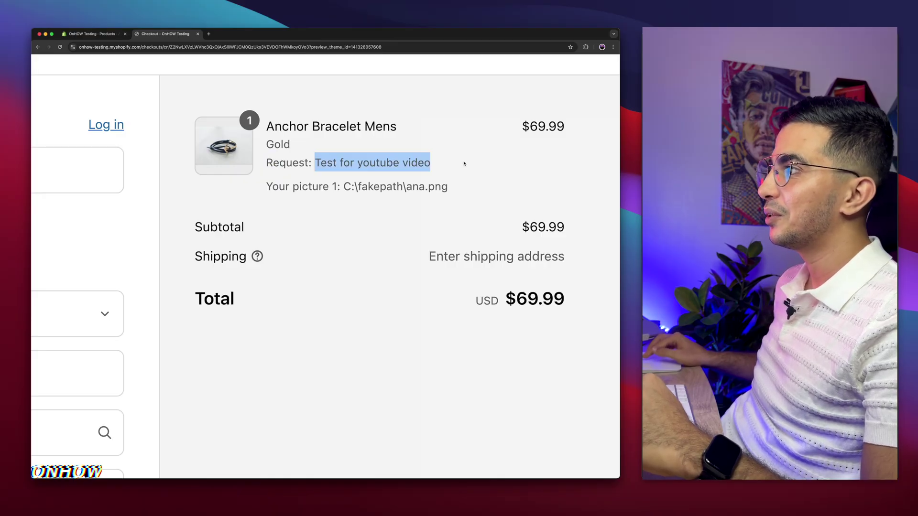
left_click_drag(407, 186, 474, 182)
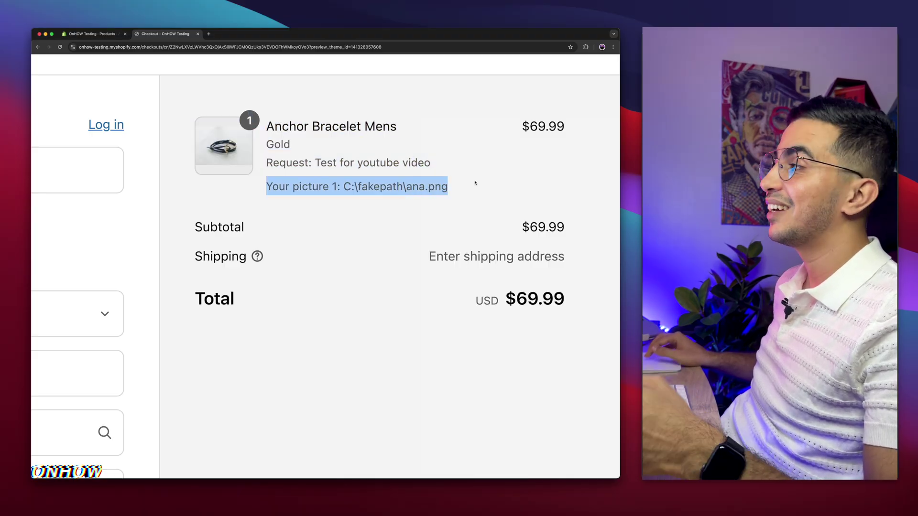
left_click(450, 187)
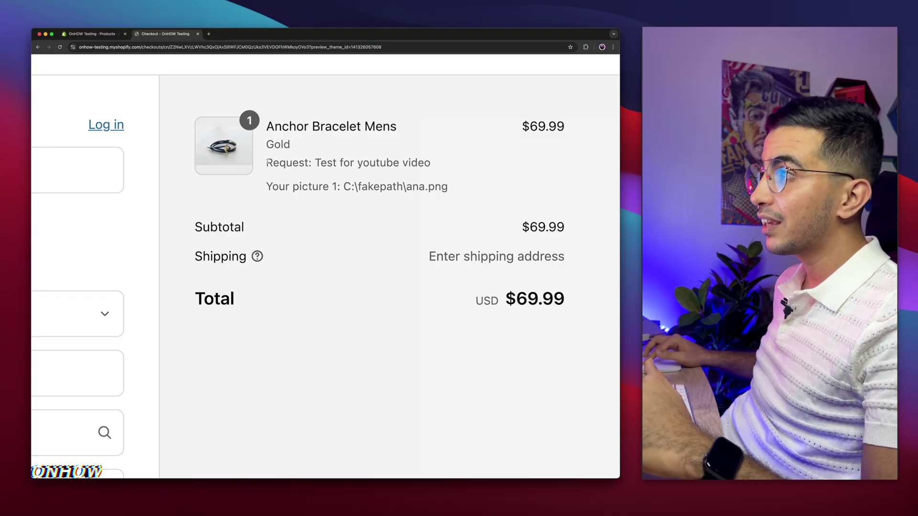
left_click_drag(266, 161, 305, 162)
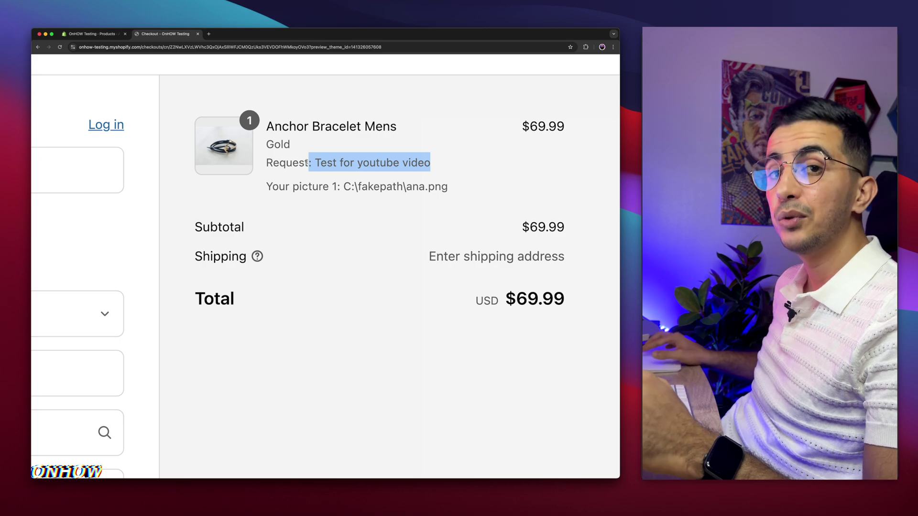
key("super+0")
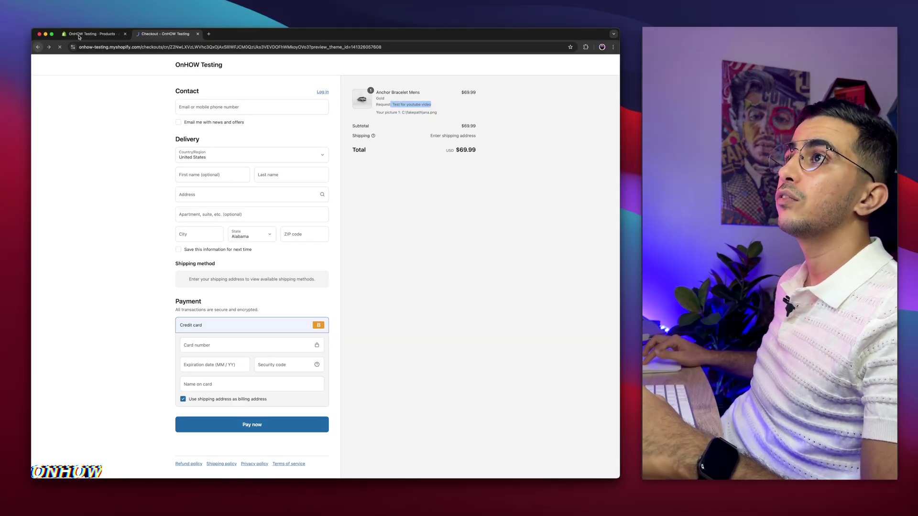
Step: Leave the checkout for the product page, and open the store's Settings in the Shopify admin
left_click(38, 47)
left_click(91, 34)
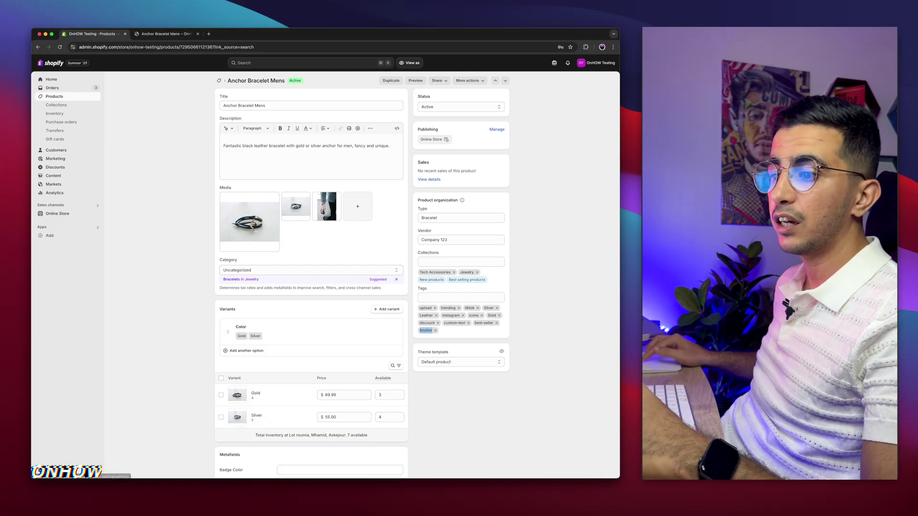
scroll(45, 478, "up", 5)
scroll(77, 454, "up", 5)
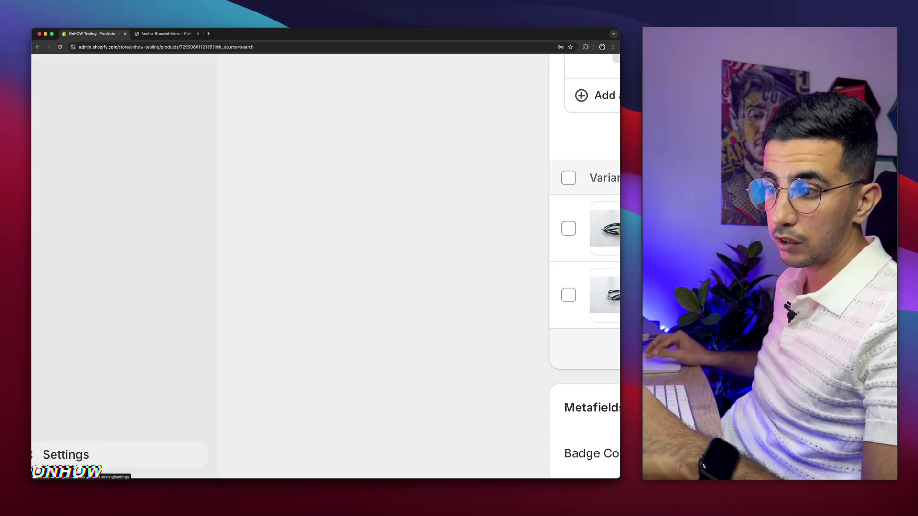
left_click(78, 456)
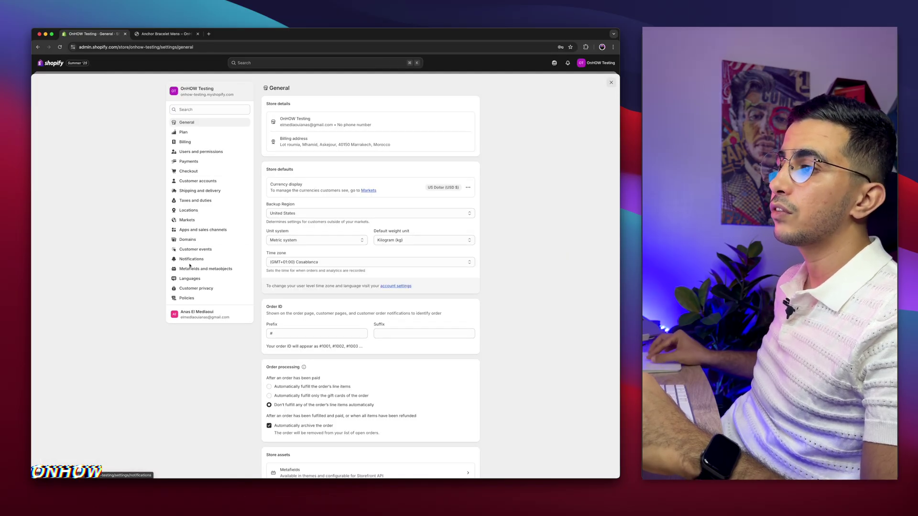
Step: Open the Customer notifications list within the store's Notifications settings
scroll(194, 253, "up", 5)
scroll(191, 257, "down", 5)
left_click(189, 260)
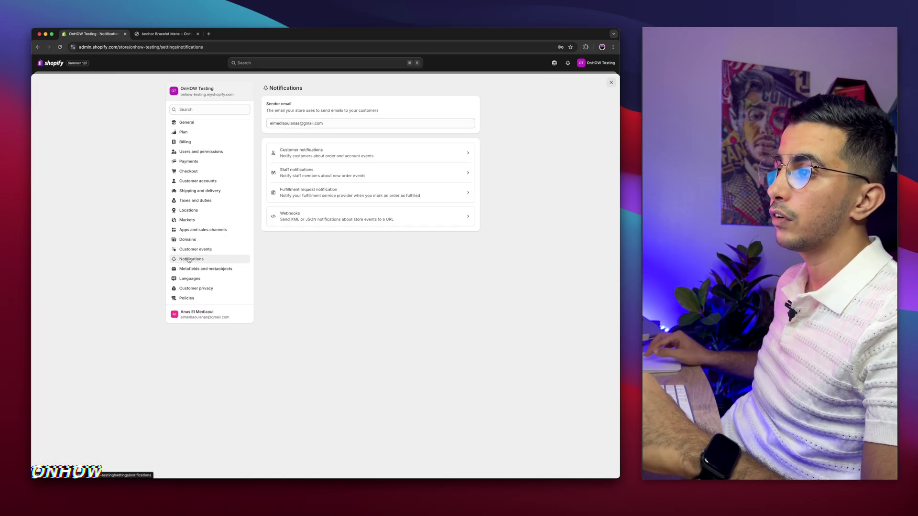
scroll(306, 152, "up", 5)
left_click(316, 155)
scroll(311, 151, "down", 5)
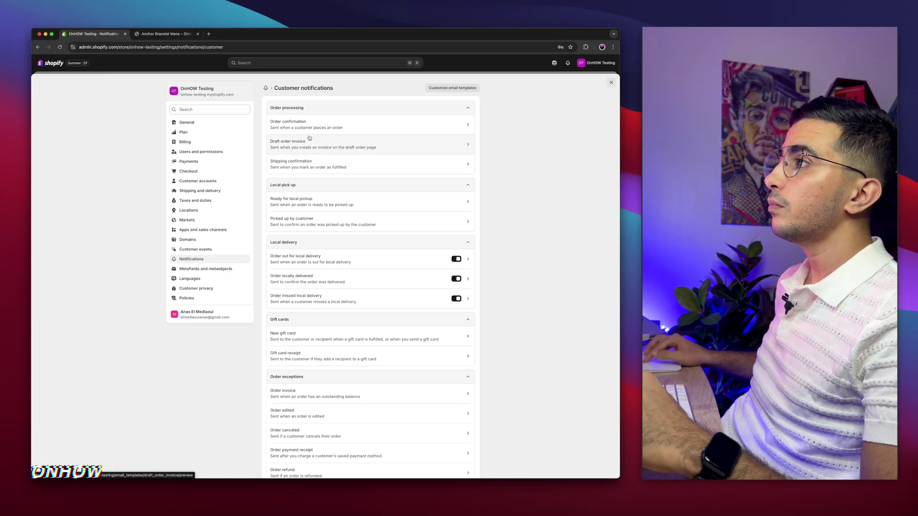
Step: Open the Order confirmation email template and switch it to code editing
scroll(316, 121, "up", 5)
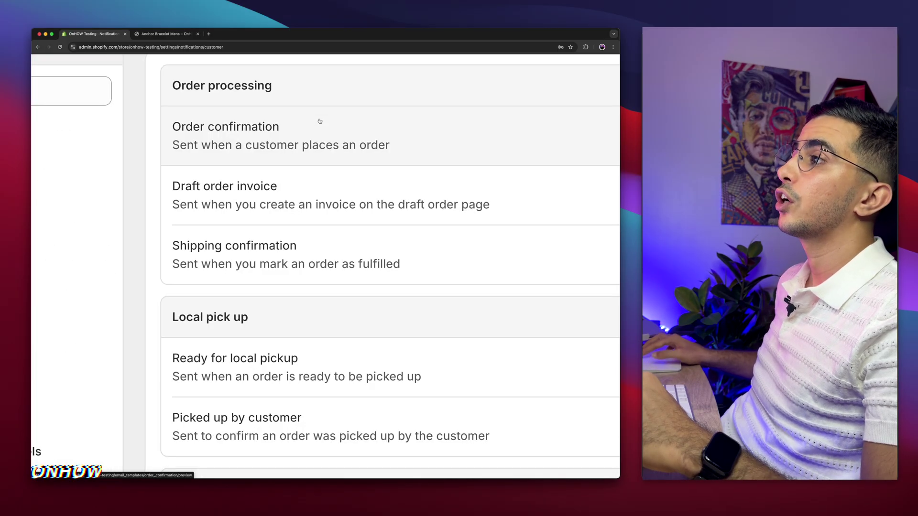
left_click(273, 137)
scroll(273, 136, "down", 5)
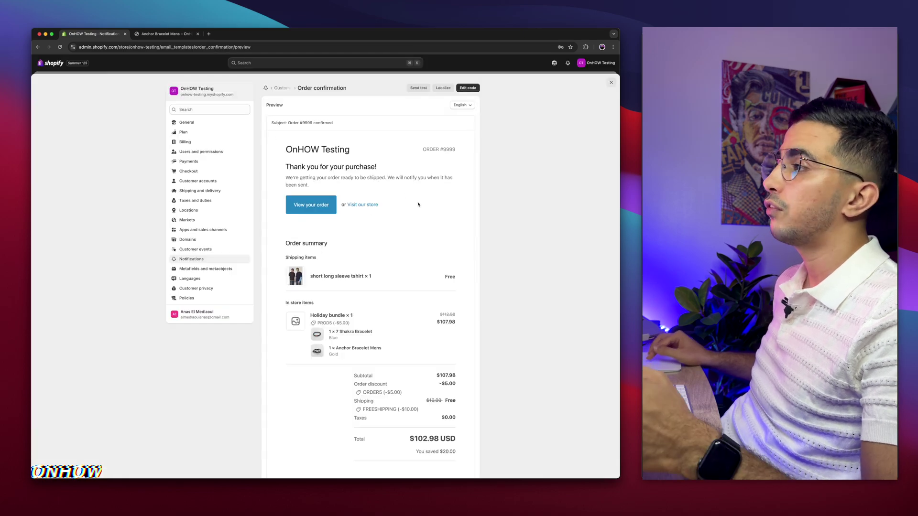
scroll(469, 88, "up", 5)
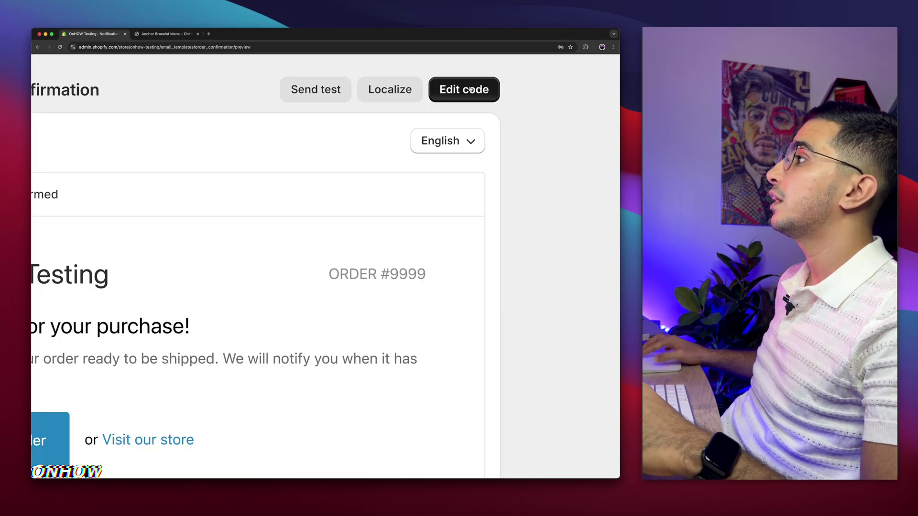
left_click(471, 89)
scroll(372, 209, "down", 5)
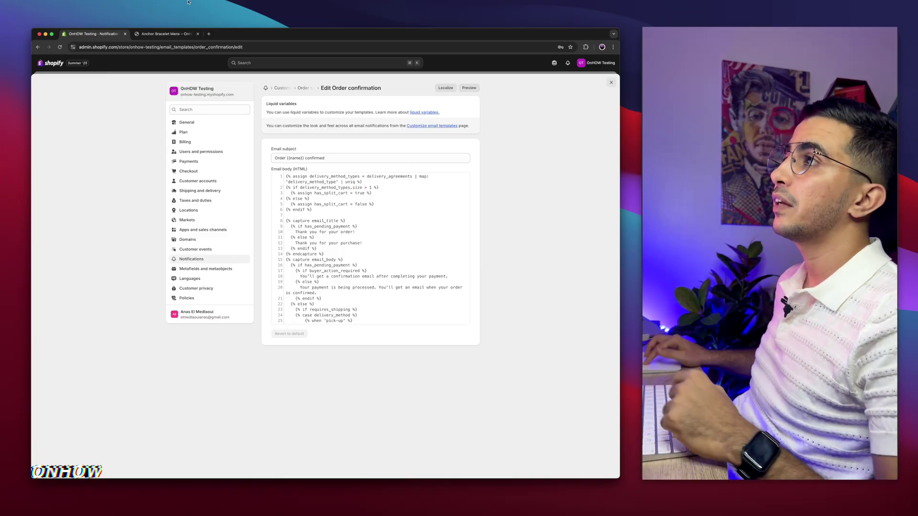
Step: Open the page onhow.codes/?p=1201 in a new browser tab
left_click(208, 34)
type("onhow.codes/?p=1201")
key("Return")
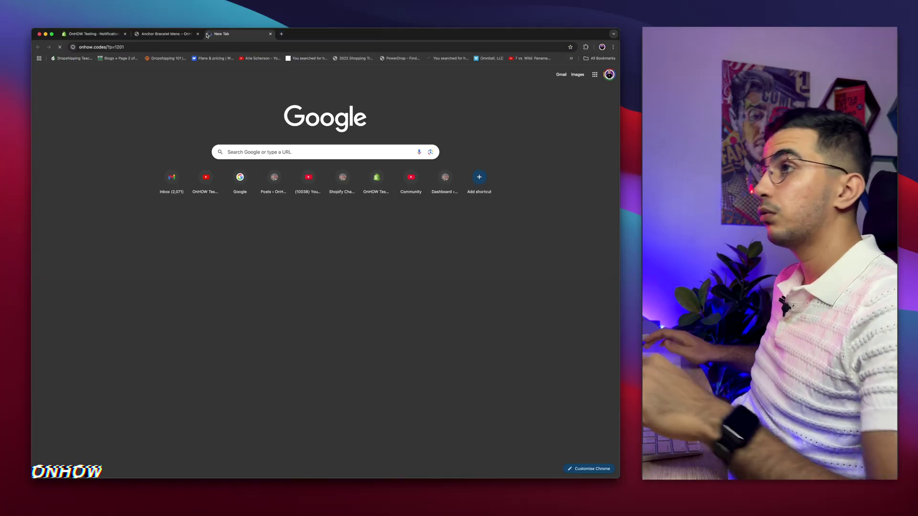
Step: Copy the line {% if line.gift_card and line.properties["__shopify_send_gift_card_to_recipient"] %} from the page's Confirmation Email code block
scroll(274, 271, "down", 20)
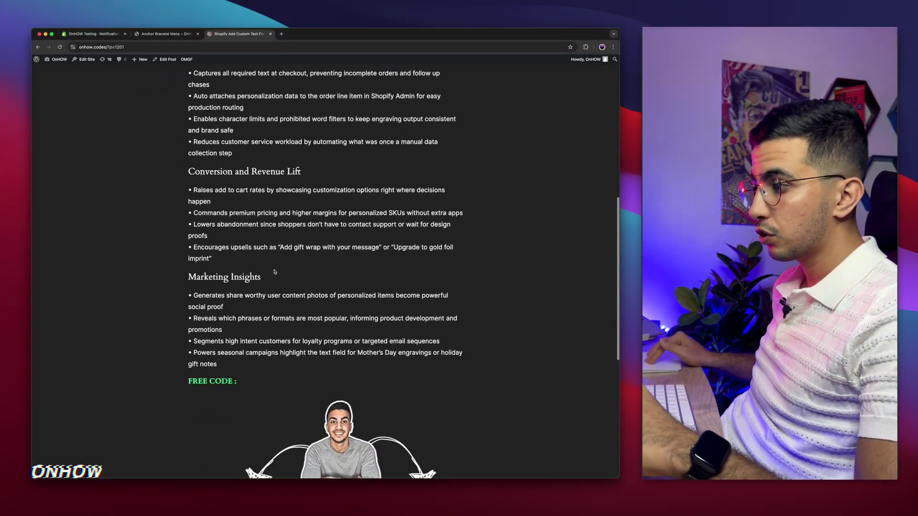
scroll(274, 271, "down", 2)
scroll(275, 271, "up", 5, "ctrl")
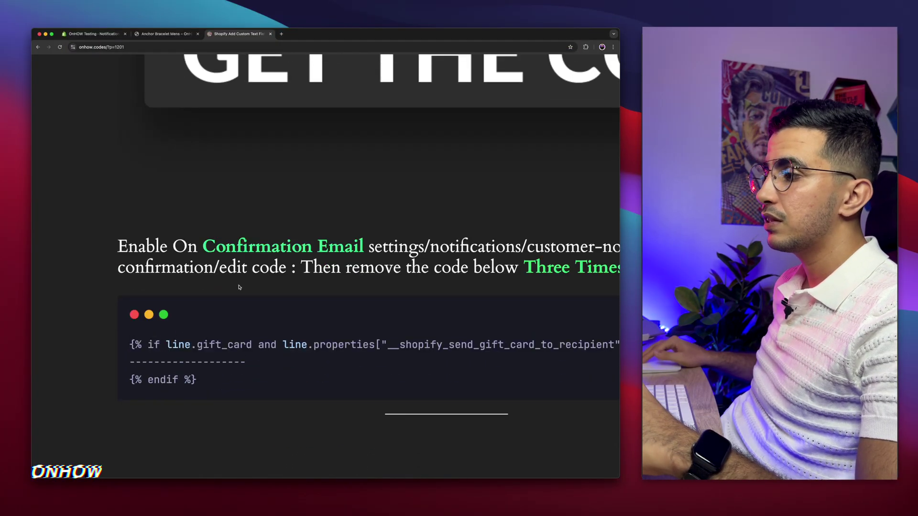
scroll(239, 287, "right", 1)
left_click(60, 325)
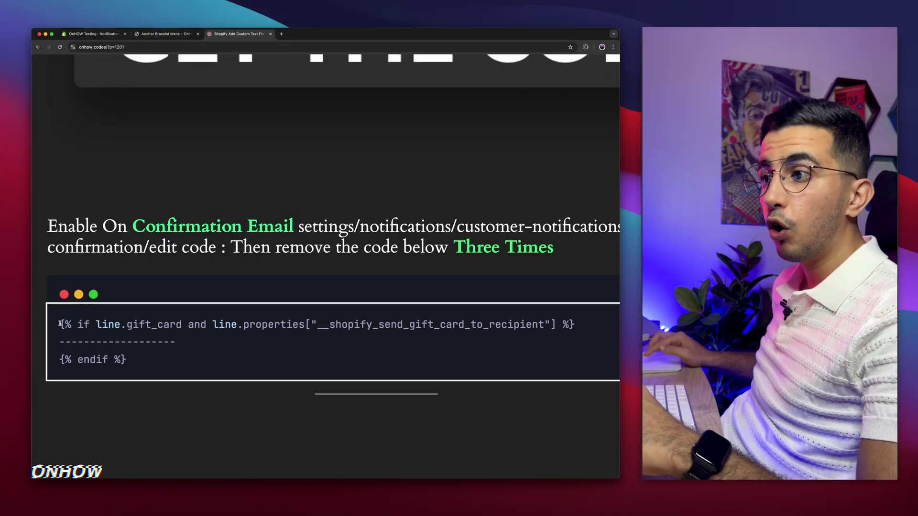
left_click_drag(60, 324, 593, 324)
key("super+c")
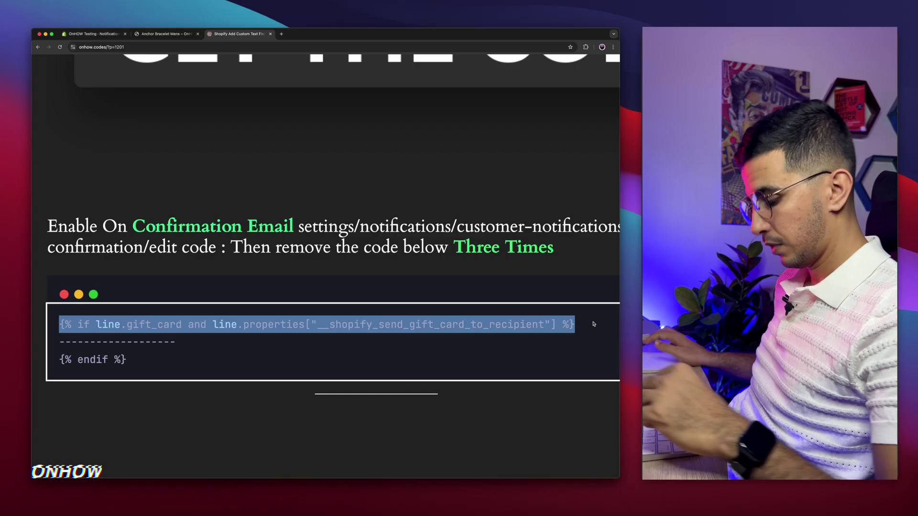
Step: Return to the Order confirmation template and search its email body code for the copied gift card condition line
left_click(99, 34)
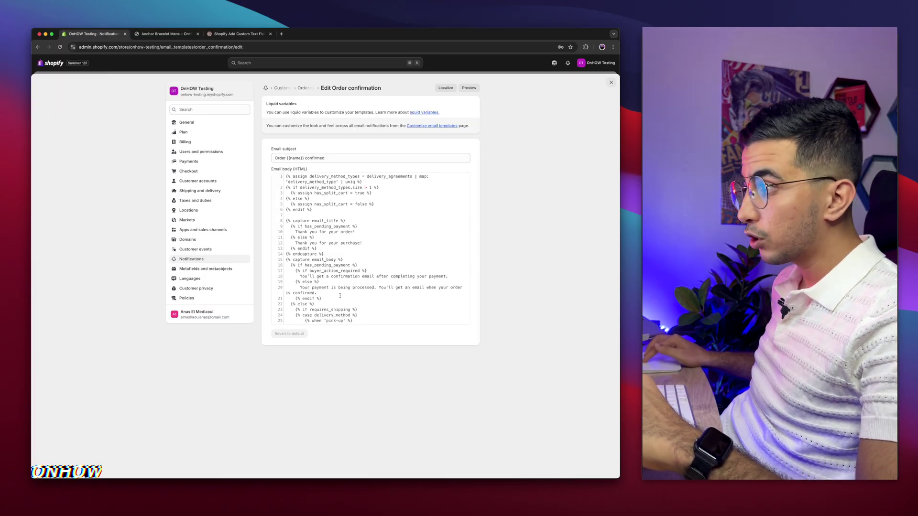
left_click(380, 244)
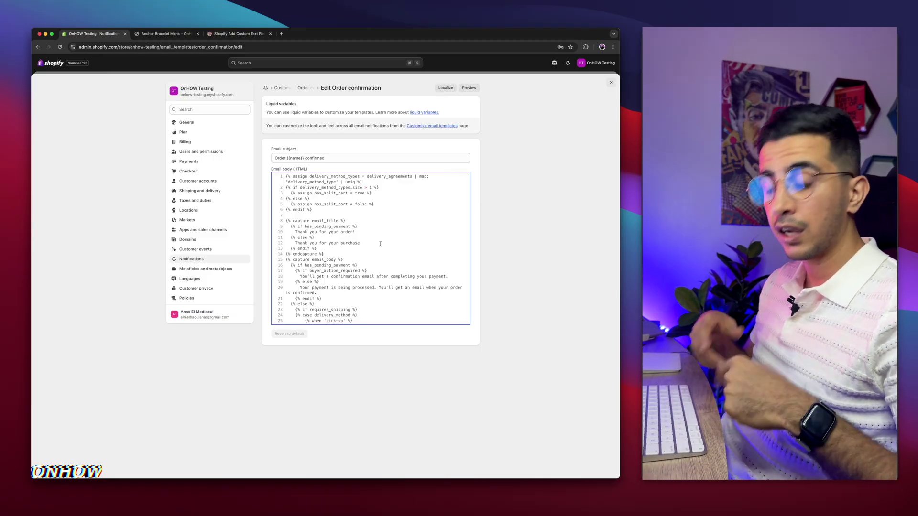
key("super+f")
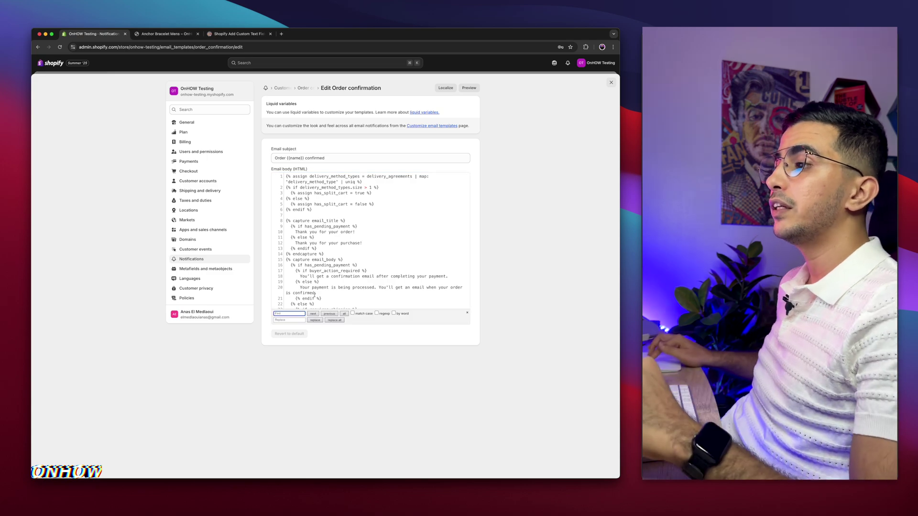
right_click(283, 316)
scroll(283, 315, "up", 5)
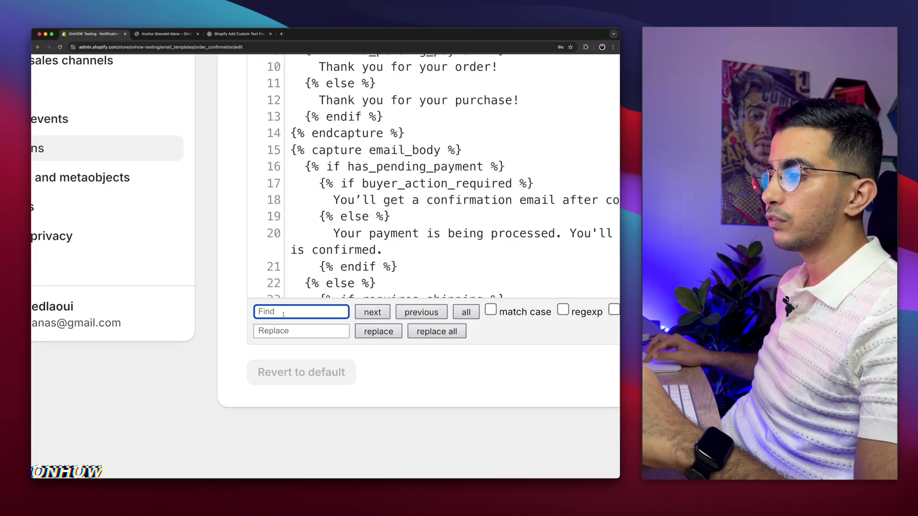
left_click(283, 315)
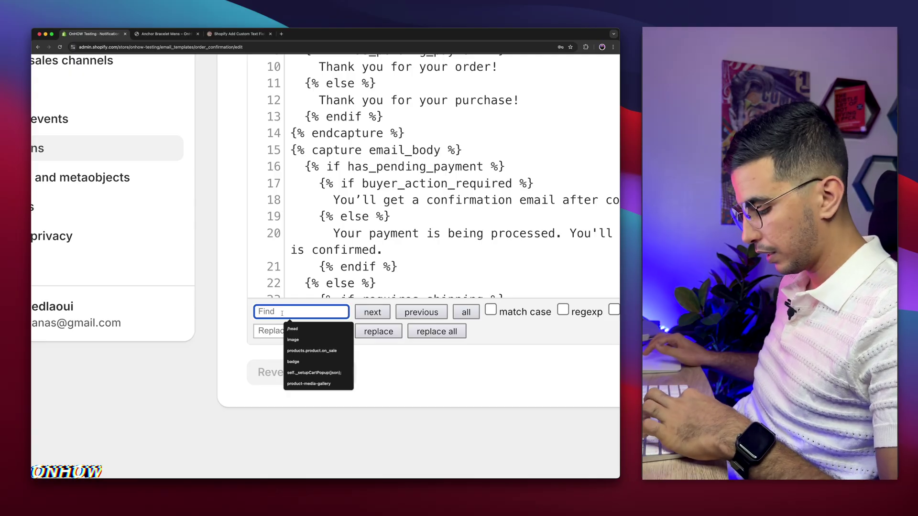
key("super+v")
key("Return")
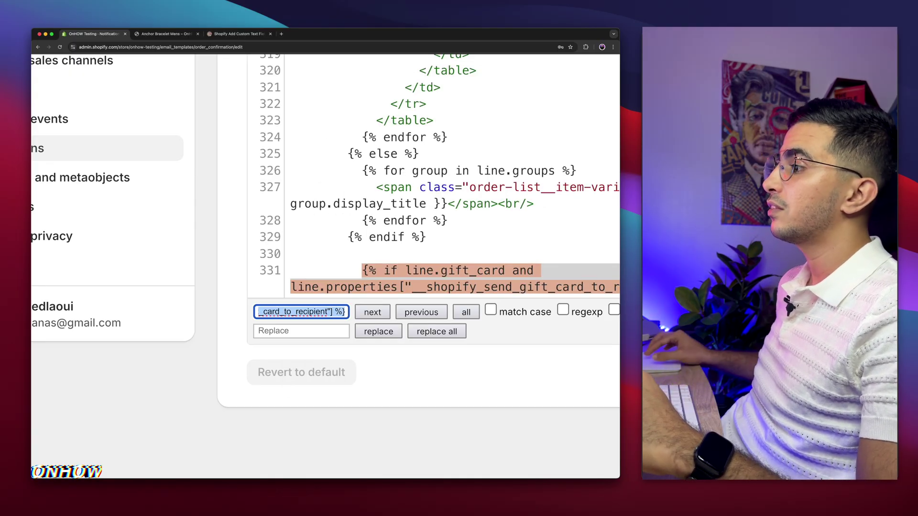
key("super+0")
scroll(335, 275, "down", 1)
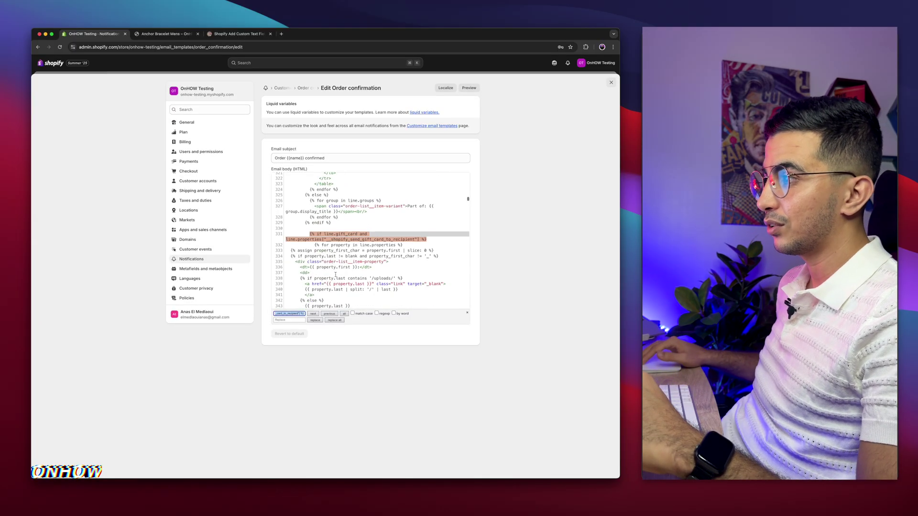
Step: Delete the gift card condition {% if line.gift_card and line.properties["__shopify_send_gift_card_to_recipient"] %} on line 331 and close the code search
left_click(309, 233)
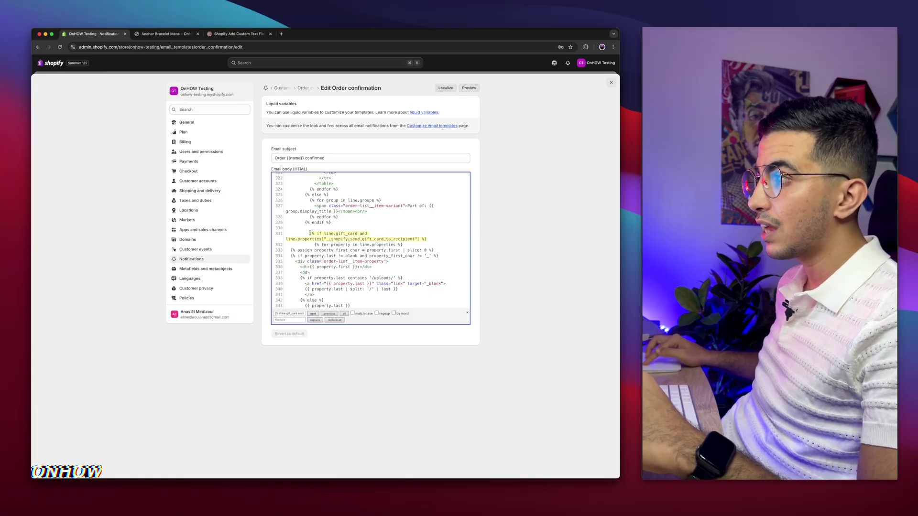
left_click_drag(310, 233, 429, 237)
key("super+c")
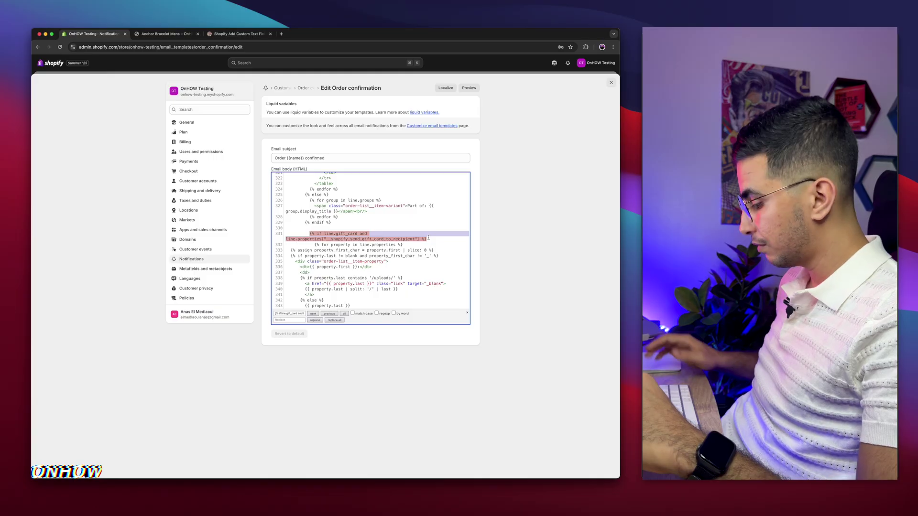
key("BackSpace")
key("Escape")
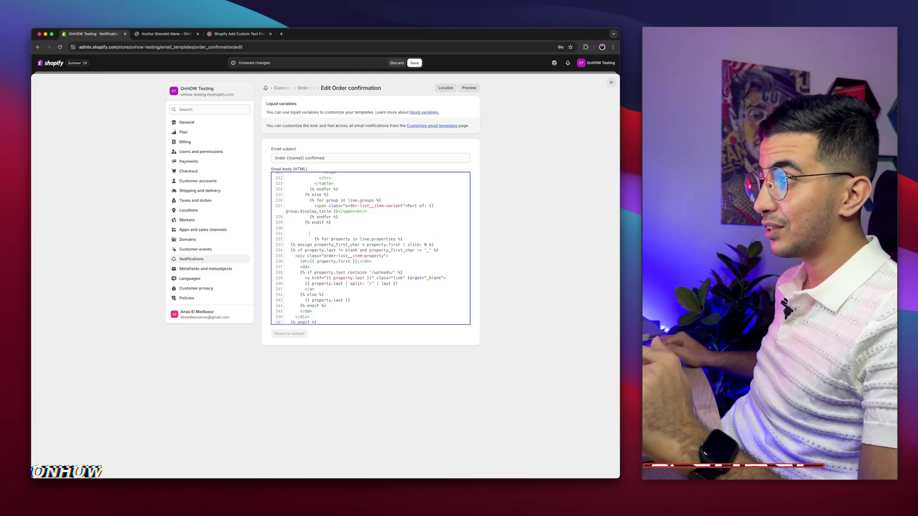
Step: Check the onhow.codes instructions for the closing tag and delete the matching {% endif %} on line 350 of the email body
left_click(238, 33)
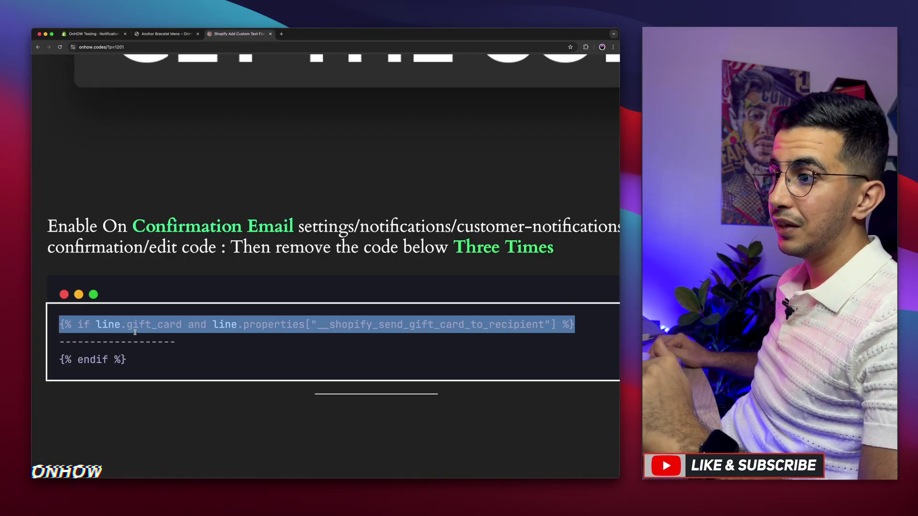
left_click(73, 359)
key("super+1")
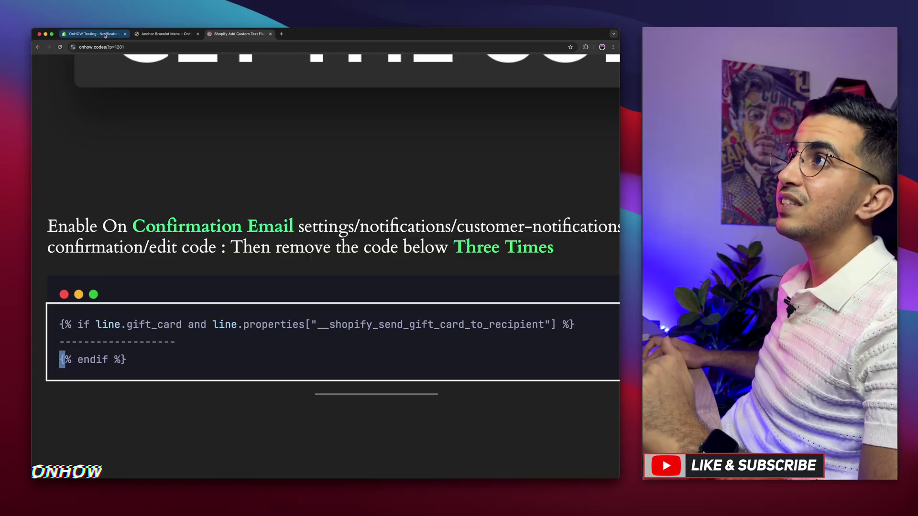
scroll(320, 267, "down", 3)
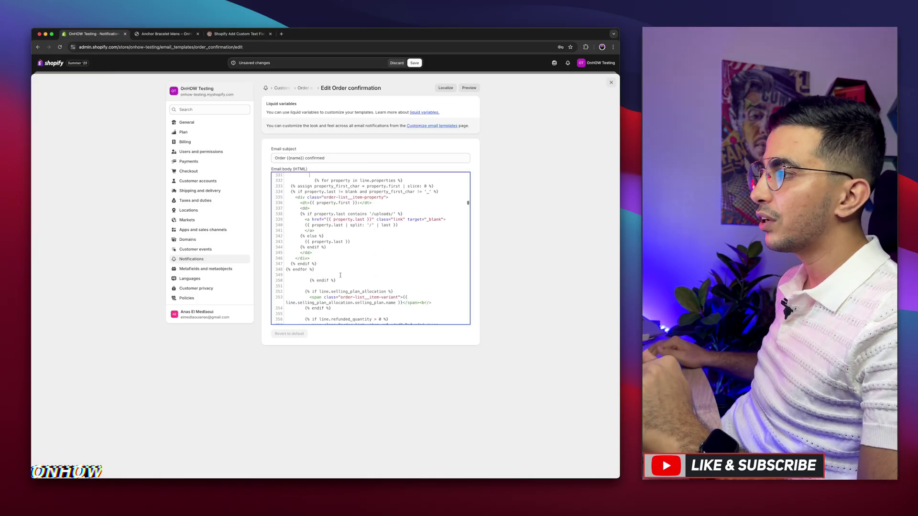
left_click_drag(307, 278, 351, 277)
scroll(350, 278, "up", 5)
left_click(280, 263)
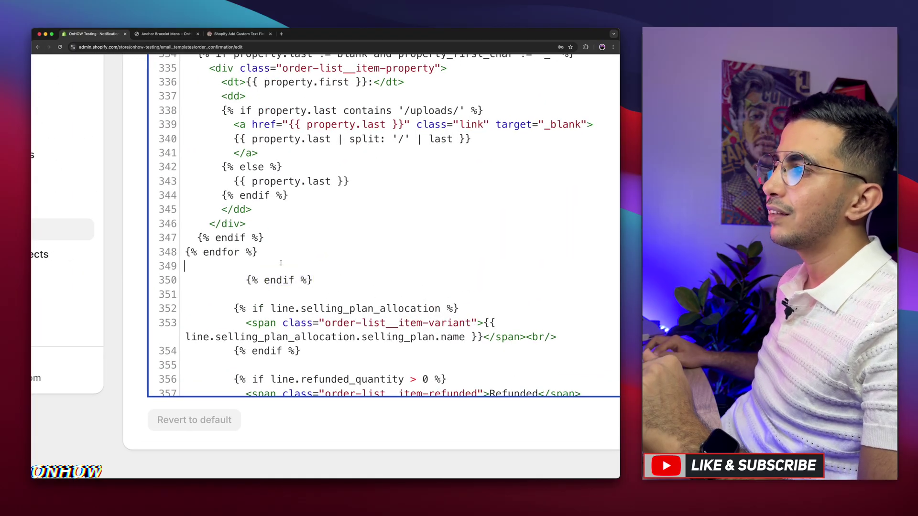
left_click_drag(245, 281, 330, 281)
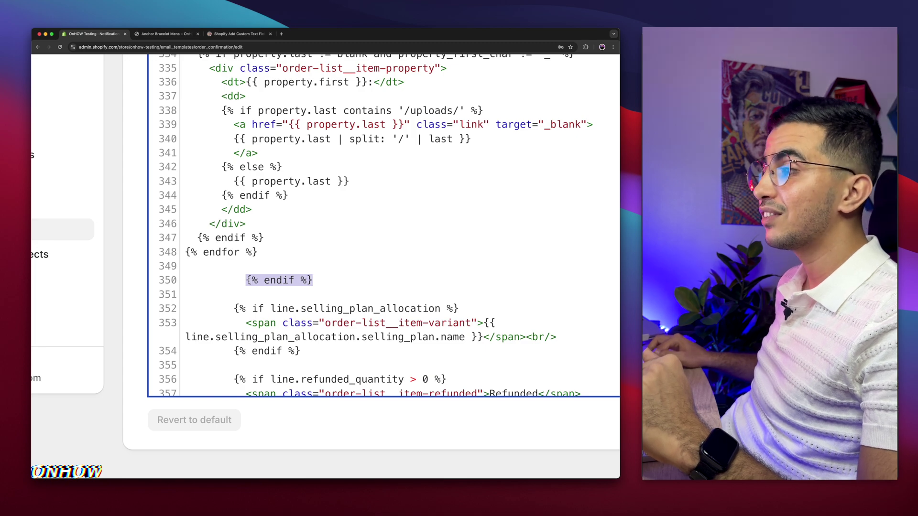
left_click(275, 280)
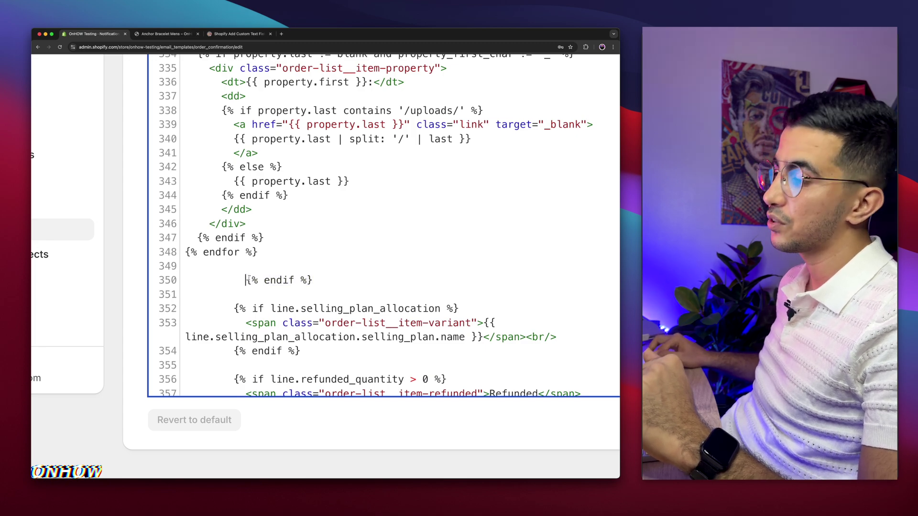
left_click_drag(245, 279, 322, 281)
key("BackSpace")
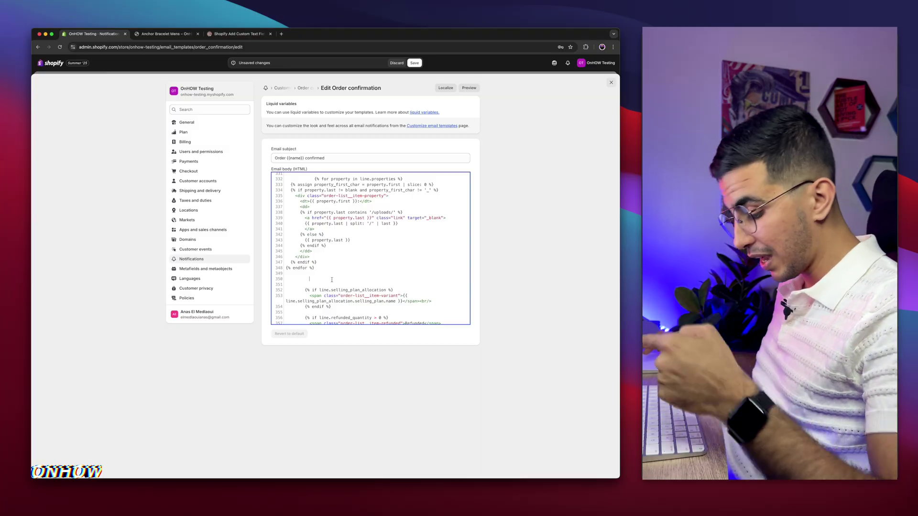
Step: Search for the gift card condition again and delete its second occurrence on line 629
key("super+f")
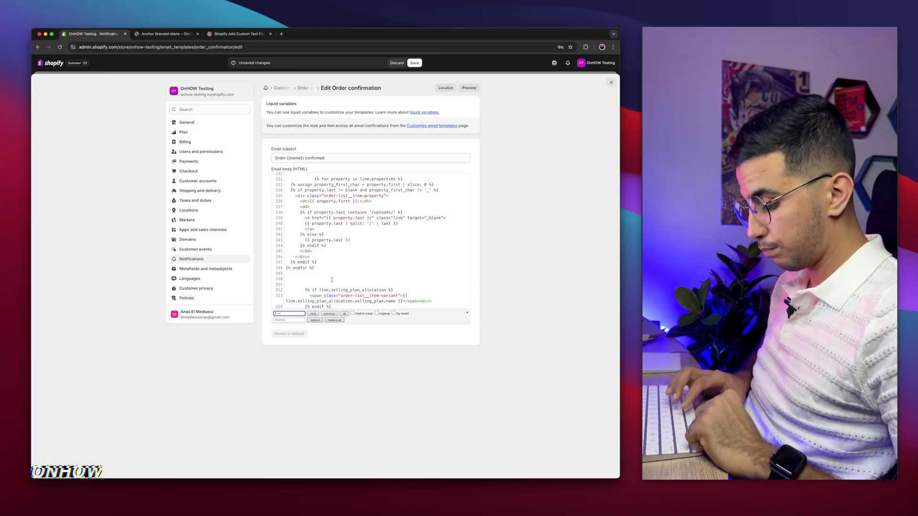
key("super+v")
key("Return")
left_click(345, 258)
scroll(345, 258, "down", 3)
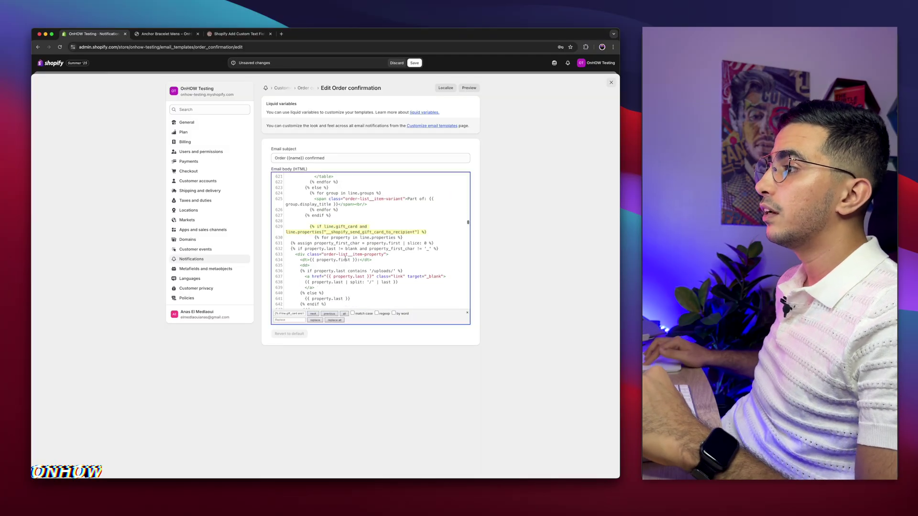
left_click_drag(308, 226, 428, 232)
key("super+c")
left_click(321, 237)
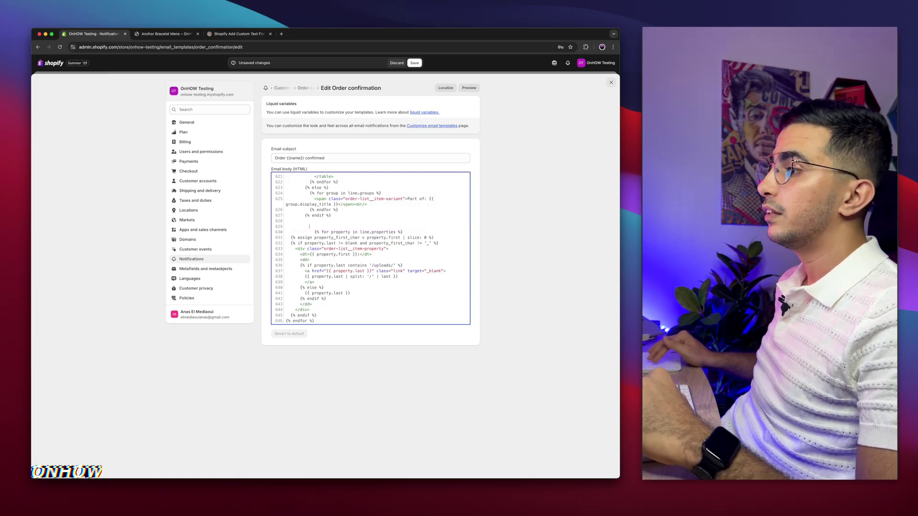
Step: Delete the matching {% endif %} on line 648, below the property loop's {% endfor %}
scroll(321, 237, "down", 3)
left_click_drag(309, 244, 341, 245)
key("BackSpace")
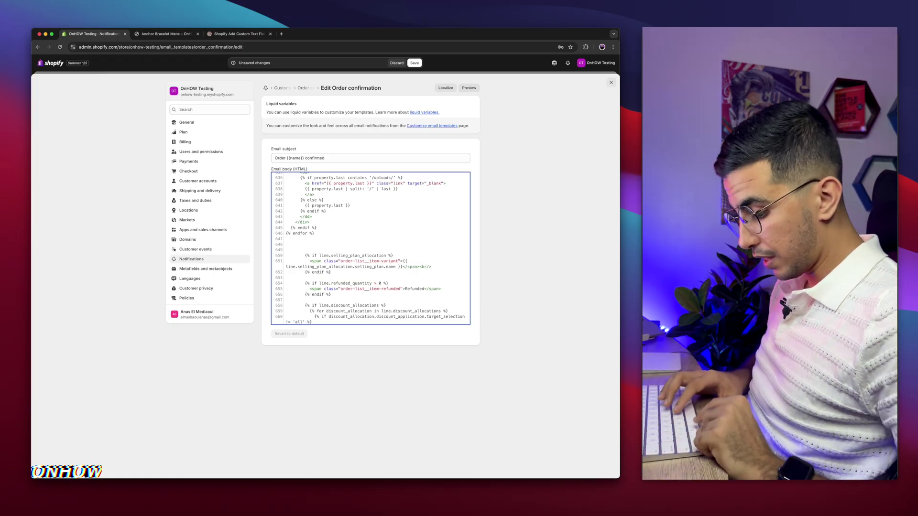
Step: Search for the gift card condition once more and delete its third occurrence on line 920
key("super+f")
key("super+v")
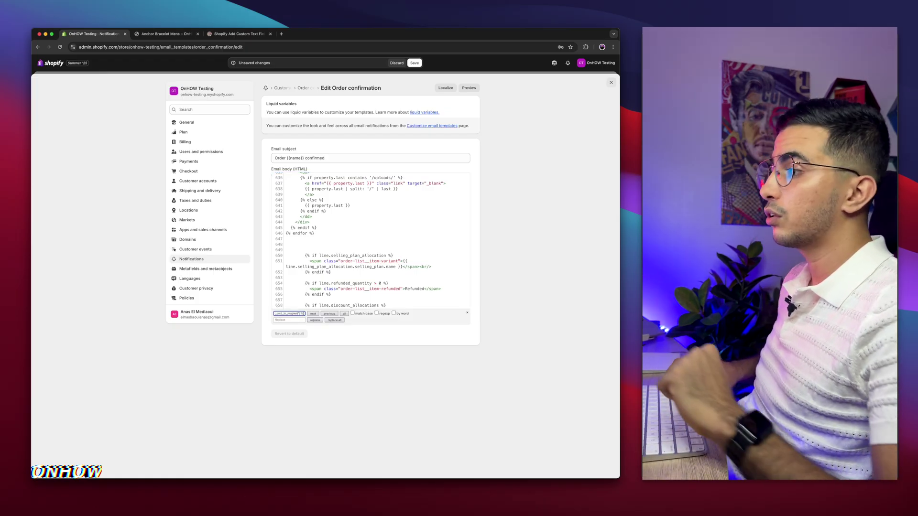
scroll(314, 251, "down", 1)
left_click(308, 241)
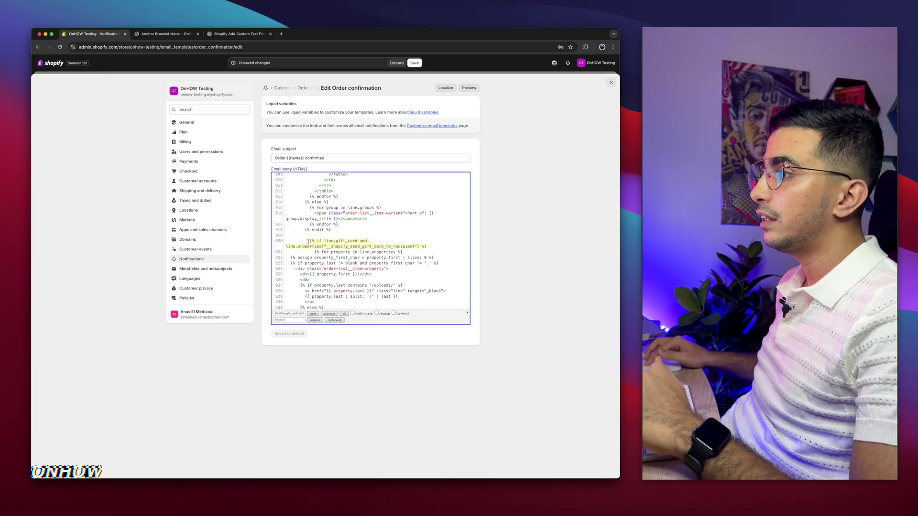
left_click_drag(310, 241, 433, 246)
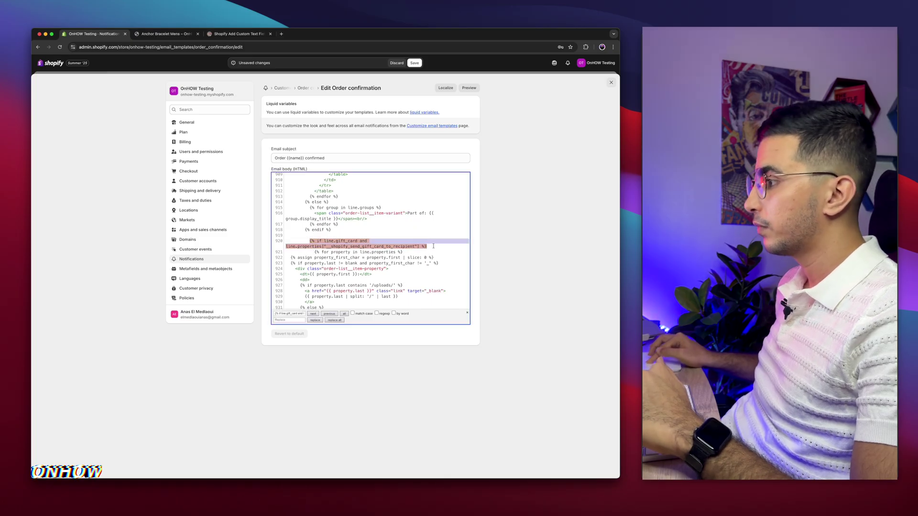
key("BackSpace")
Step: Delete the matching {% endif %} on line 939 and save the Order confirmation template
scroll(348, 261, "down", 3)
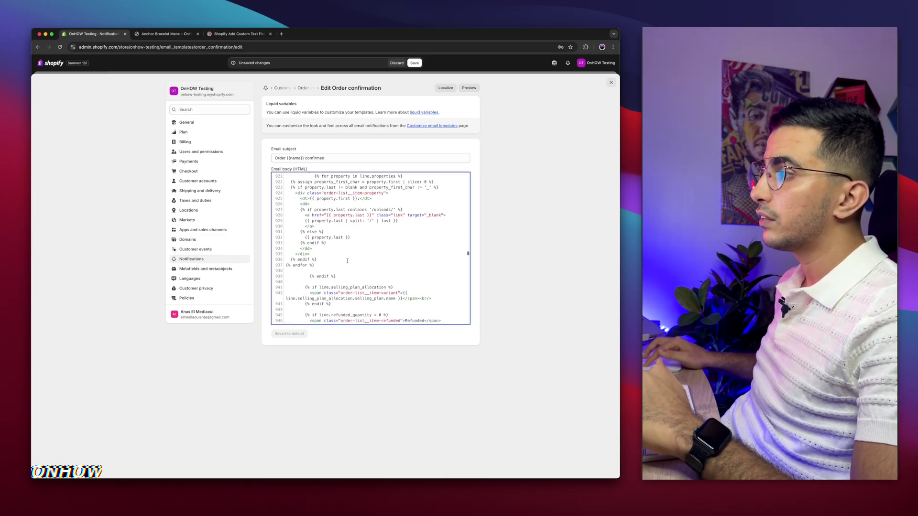
left_click_drag(309, 276, 349, 275)
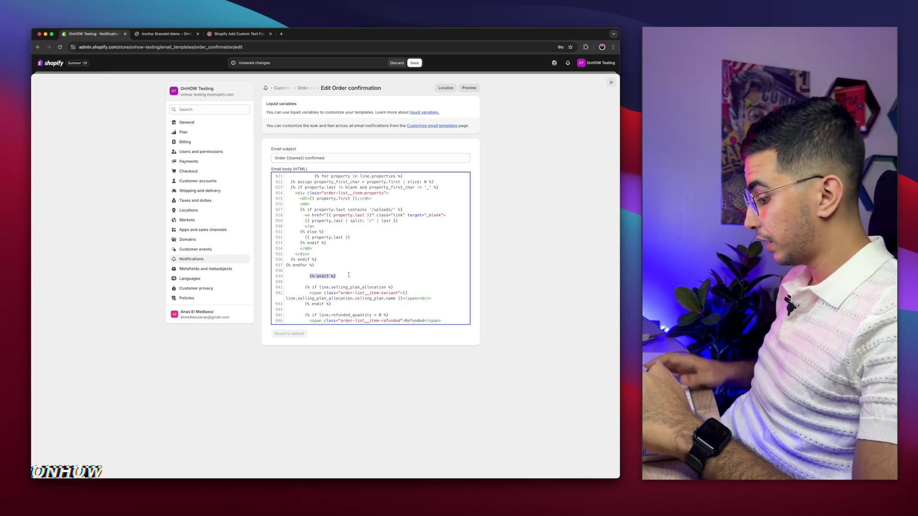
key("BackSpace")
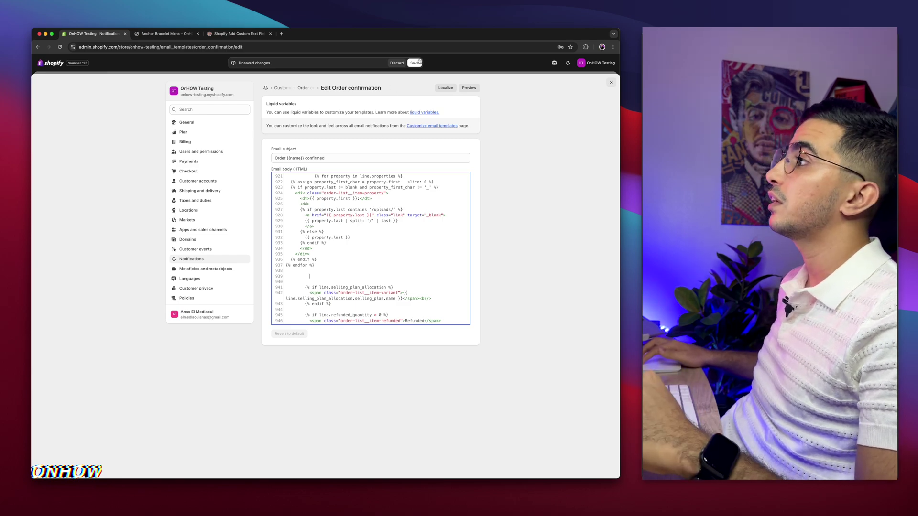
left_click(414, 63)
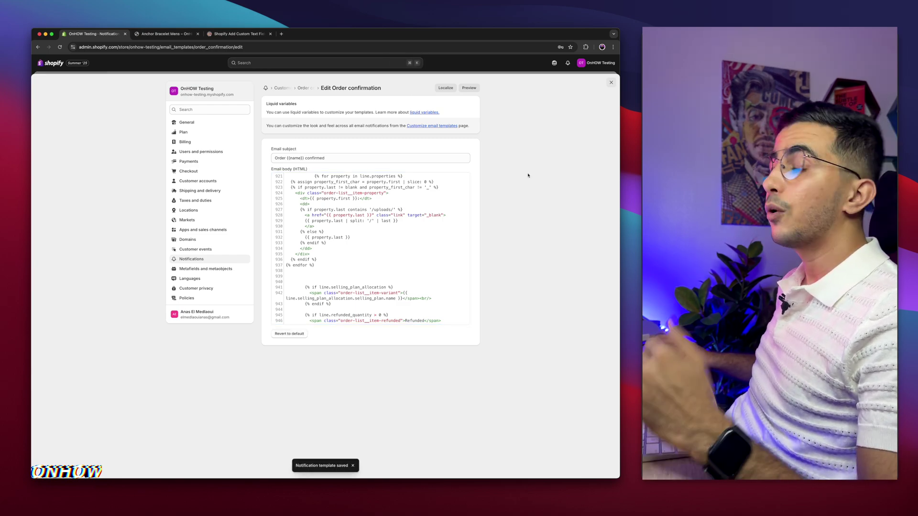